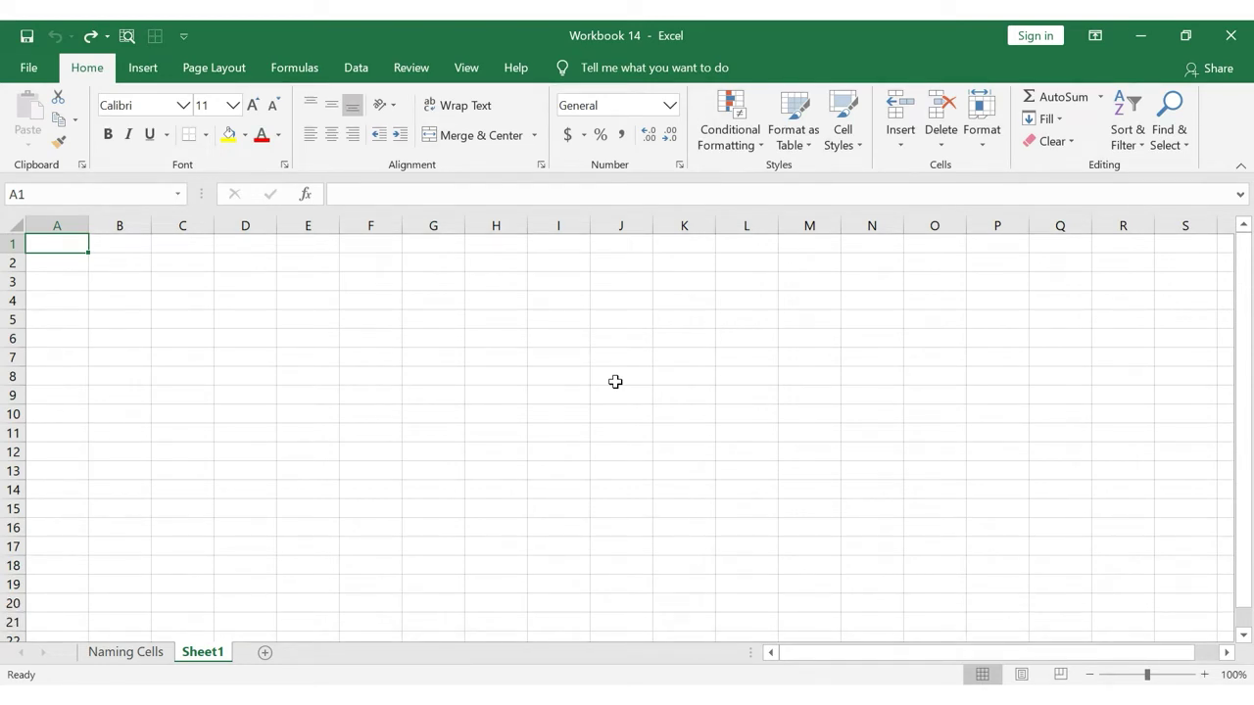
Open the Naming Cells sheet and look over its title, column headers, commission rate and tax rate cells
{"action": "left_click", "coordinate": [123, 654]}
{"action": "left_click", "coordinate": [540, 251]}
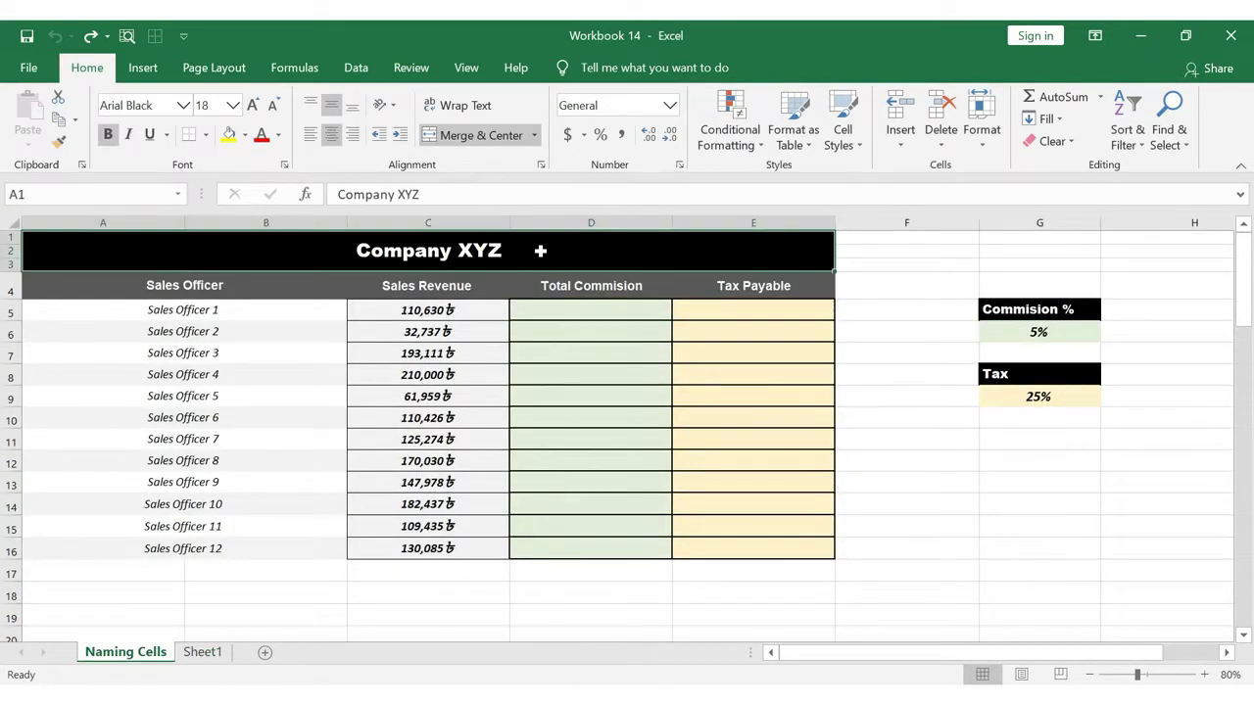
{"action": "left_click", "coordinate": [303, 281]}
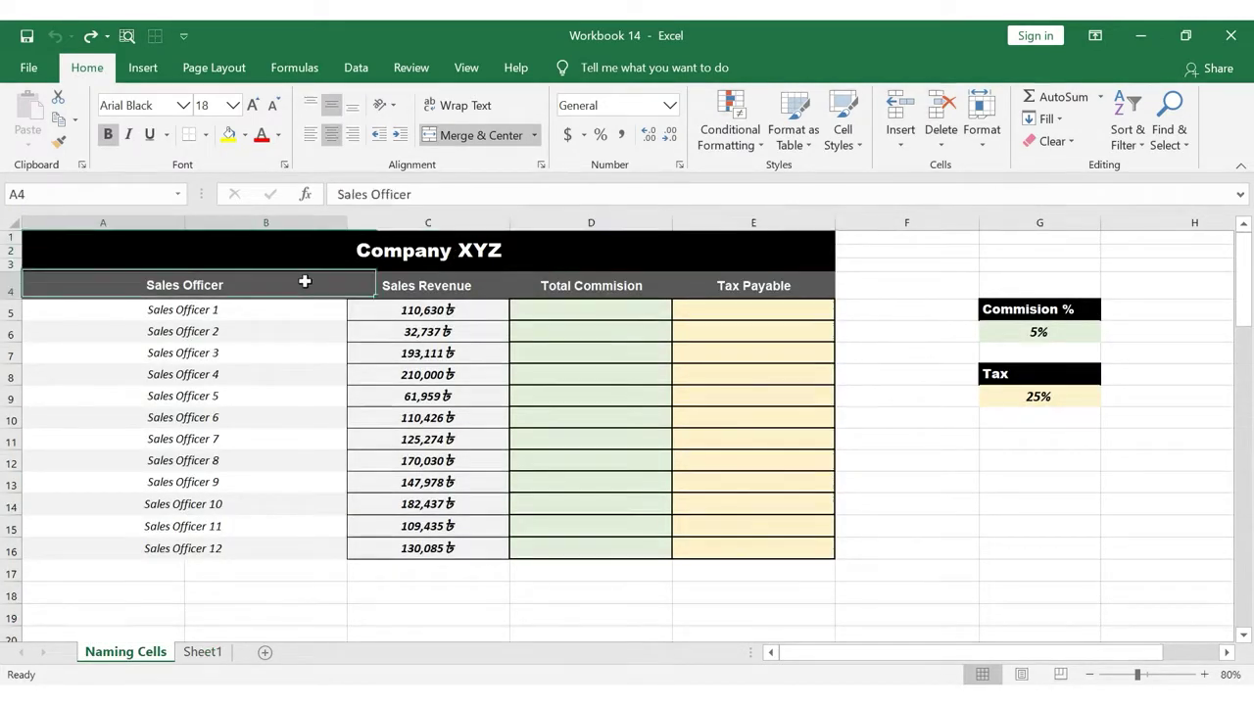
{"action": "left_click", "coordinate": [488, 290]}
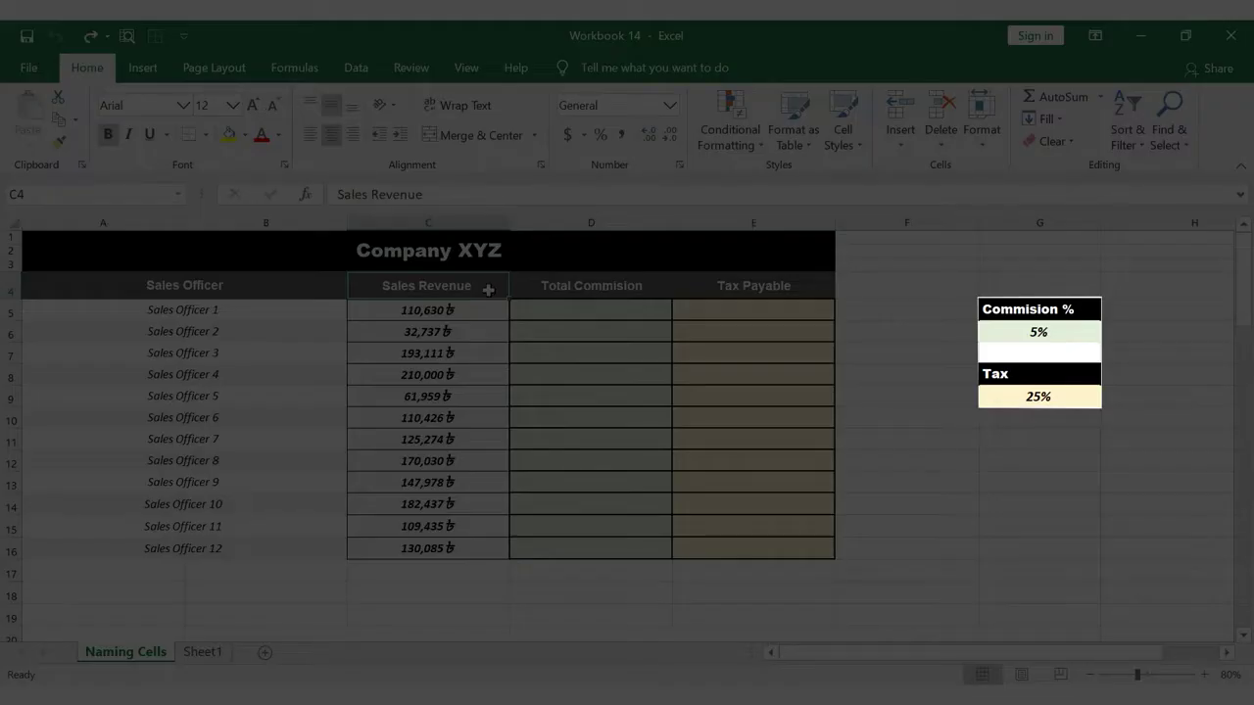
{"action": "left_click", "coordinate": [1071, 331]}
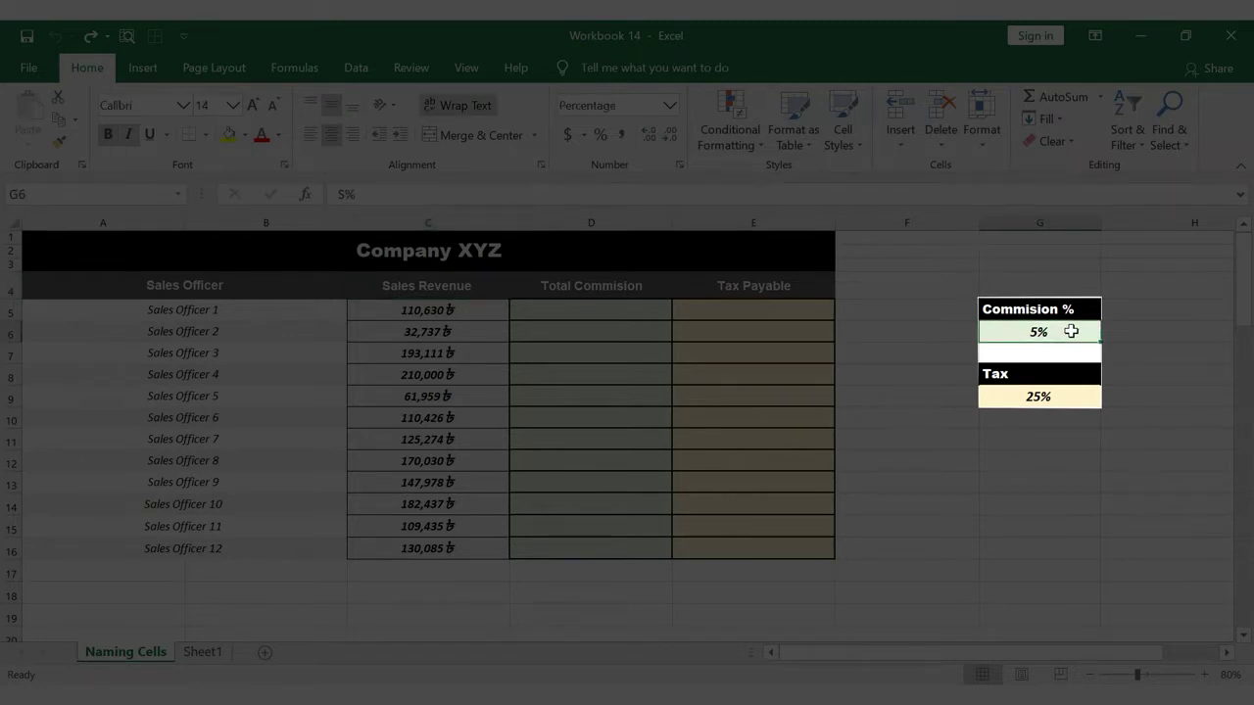
{"action": "left_click", "coordinate": [1078, 400]}
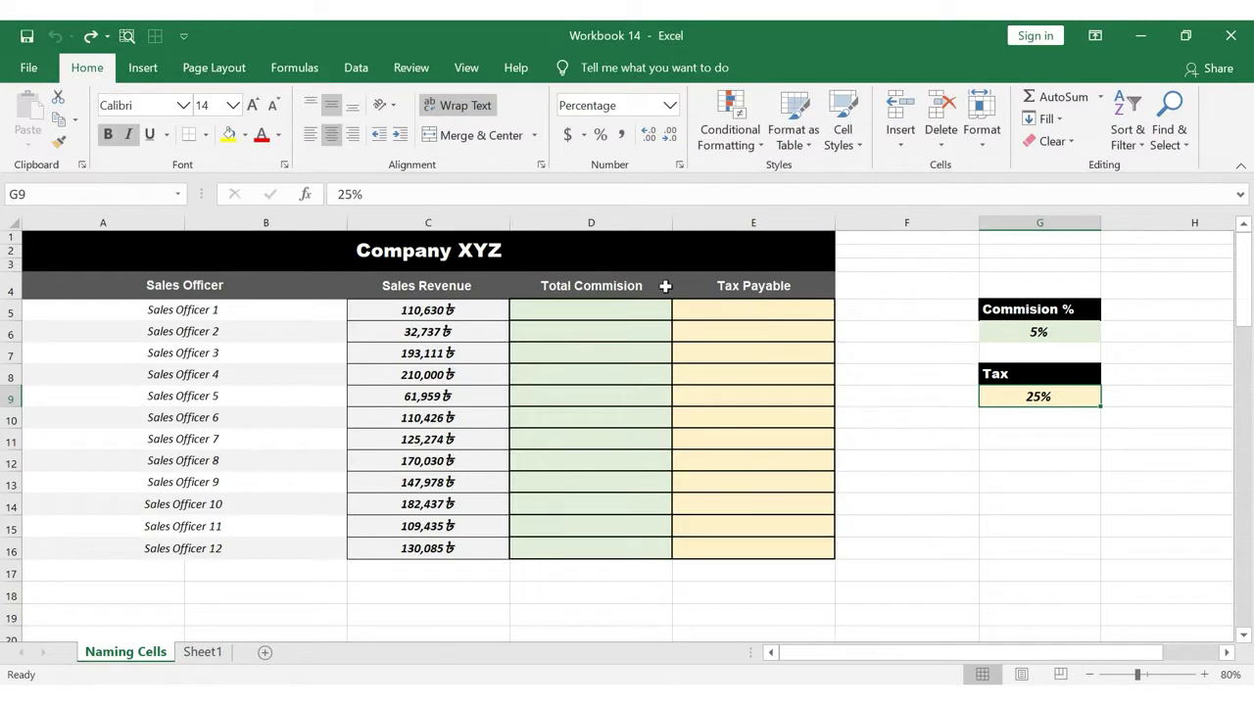
{"action": "left_click", "coordinate": [661, 287]}
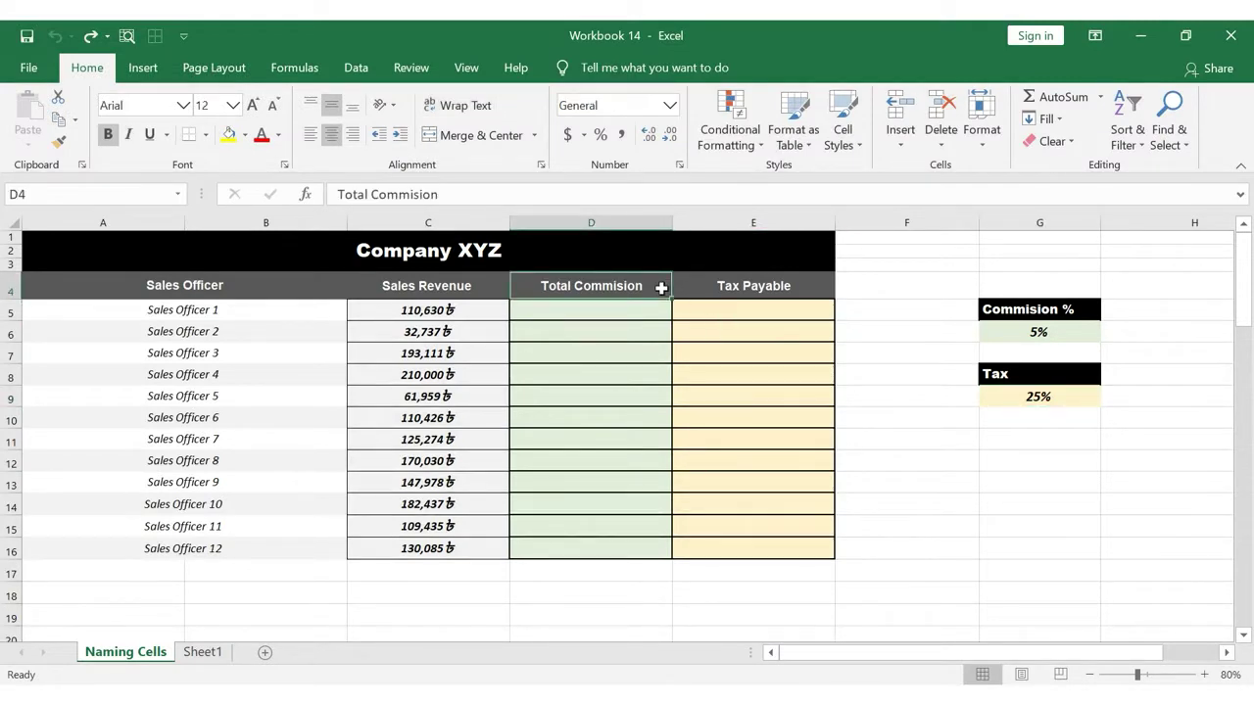
{"action": "left_click", "coordinate": [819, 286]}
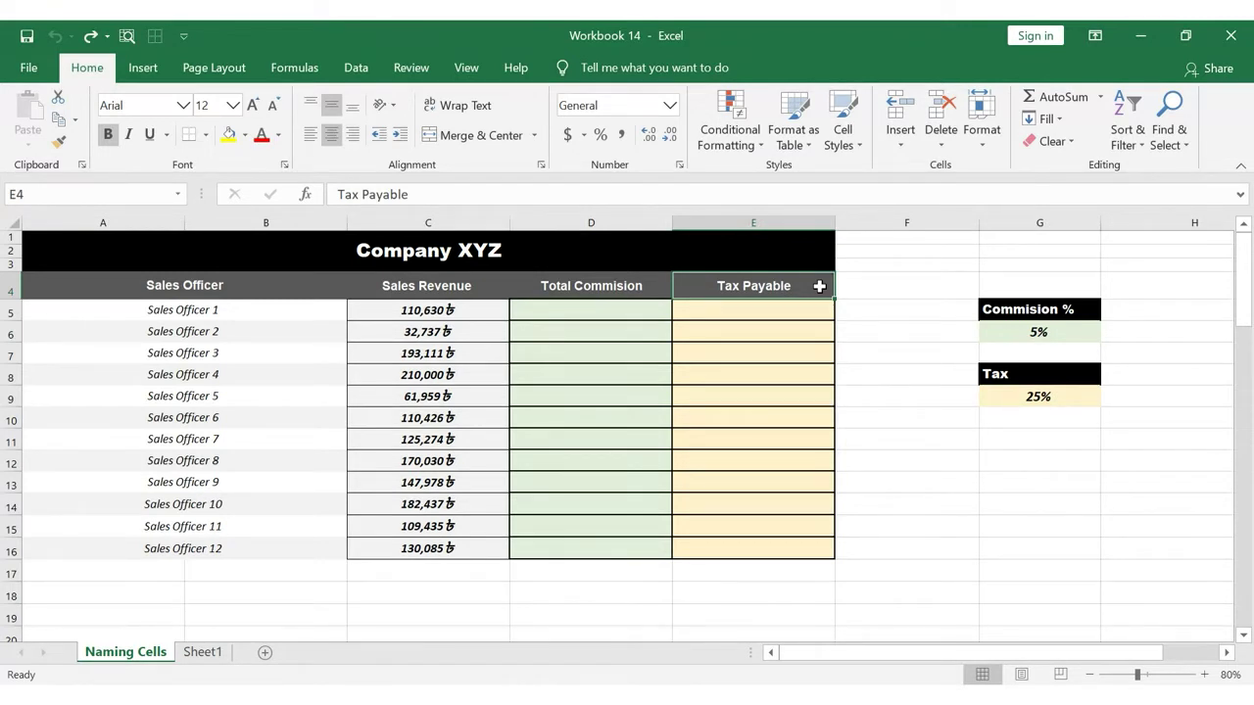
Enter the formula =C5*G6 in D5 to calculate Sales Officer 1's total commission
{"action": "left_click", "coordinate": [651, 311]}
{"action": "type", "text": "="}
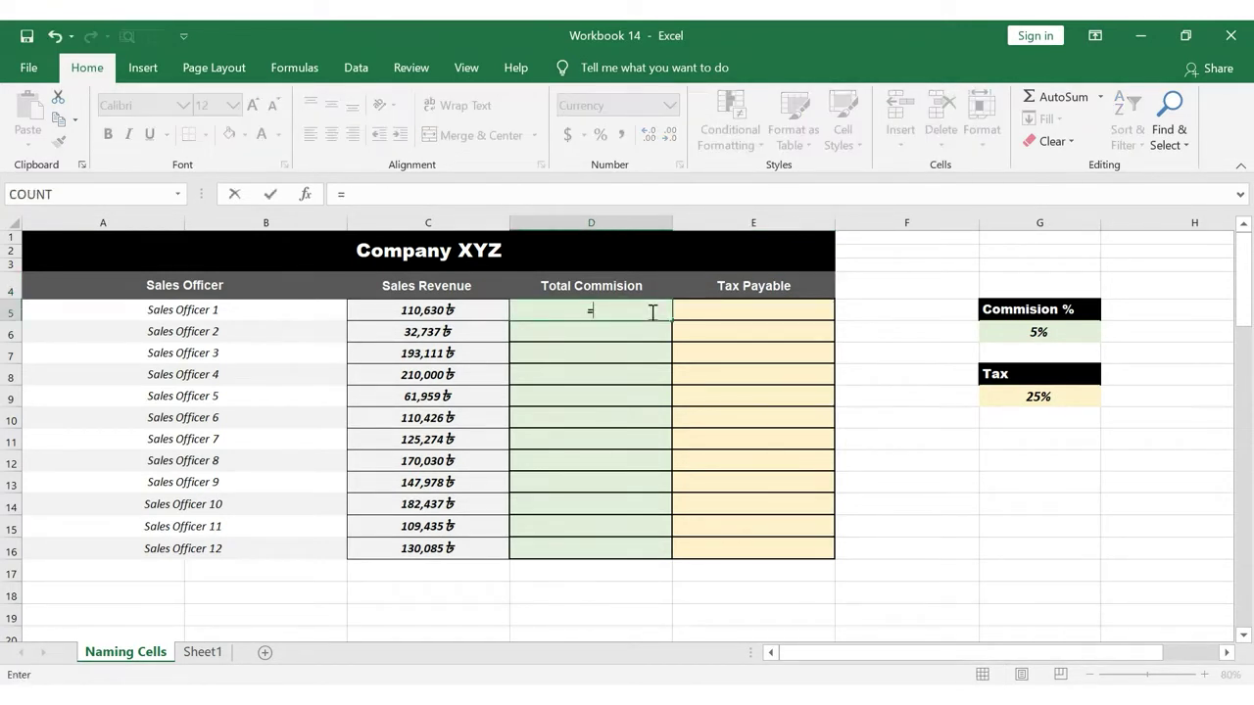
{"action": "left_click", "coordinate": [458, 309]}
{"action": "type", "text": "*"}
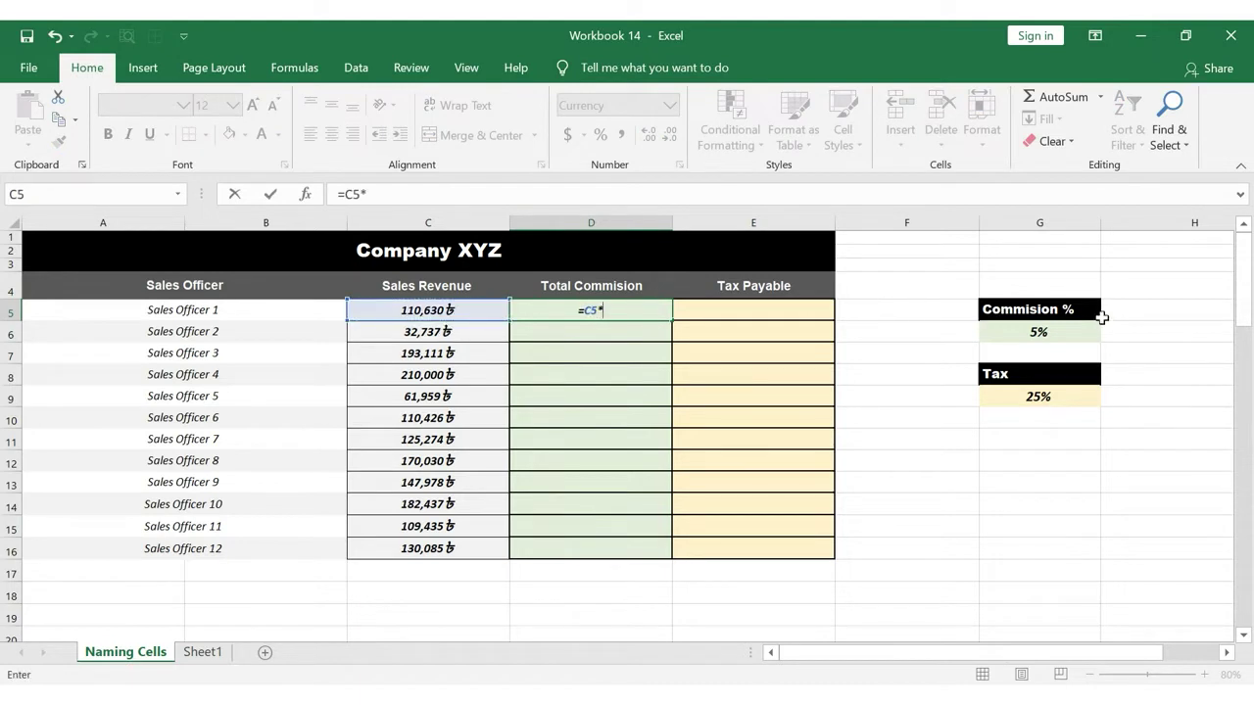
{"action": "left_click", "coordinate": [1000, 331]}
{"action": "key", "text": "Return"}
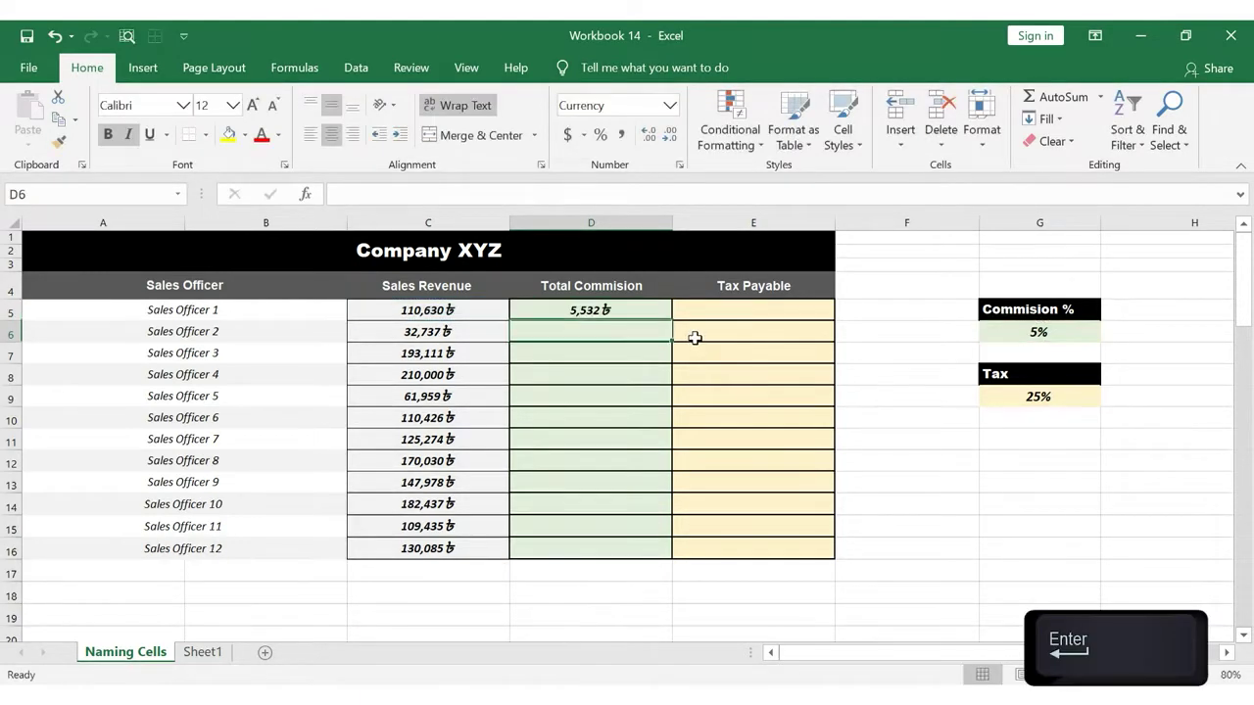
Fill the commission formula from D5 down the Total Commision column to D16
{"action": "left_click", "coordinate": [663, 314]}
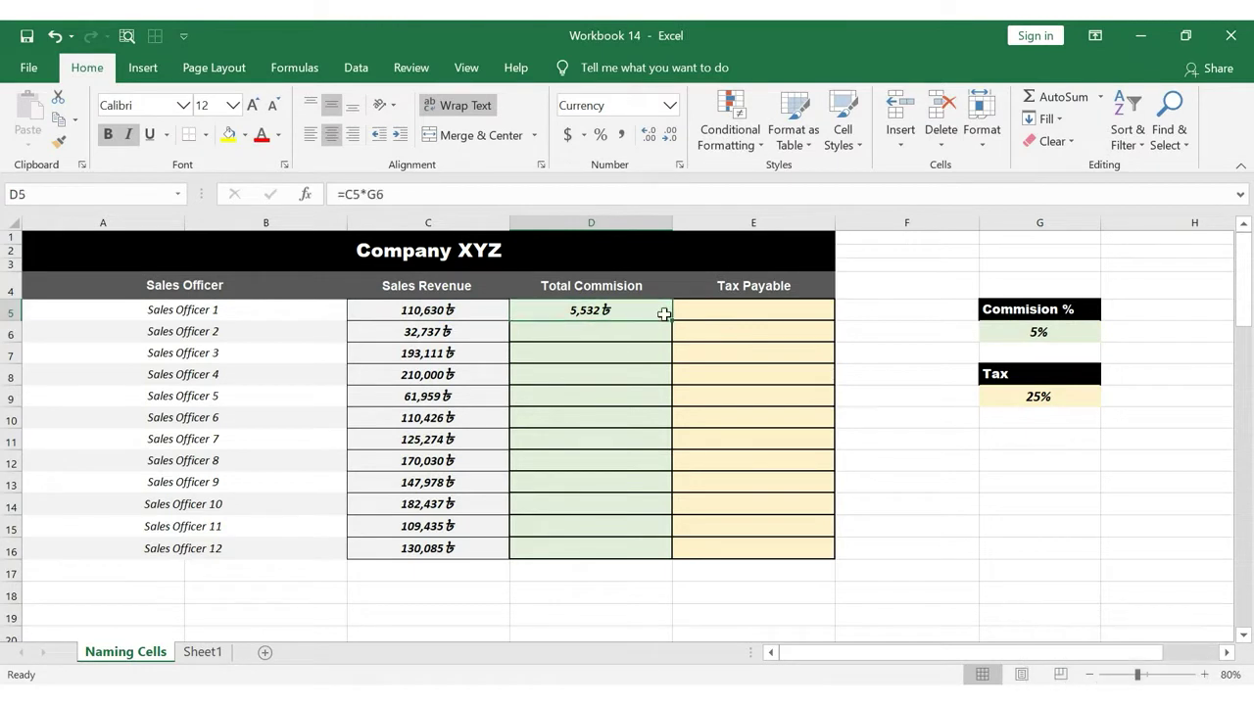
{"action": "double_click", "coordinate": [672, 321]}
{"action": "left_click", "coordinate": [663, 315]}
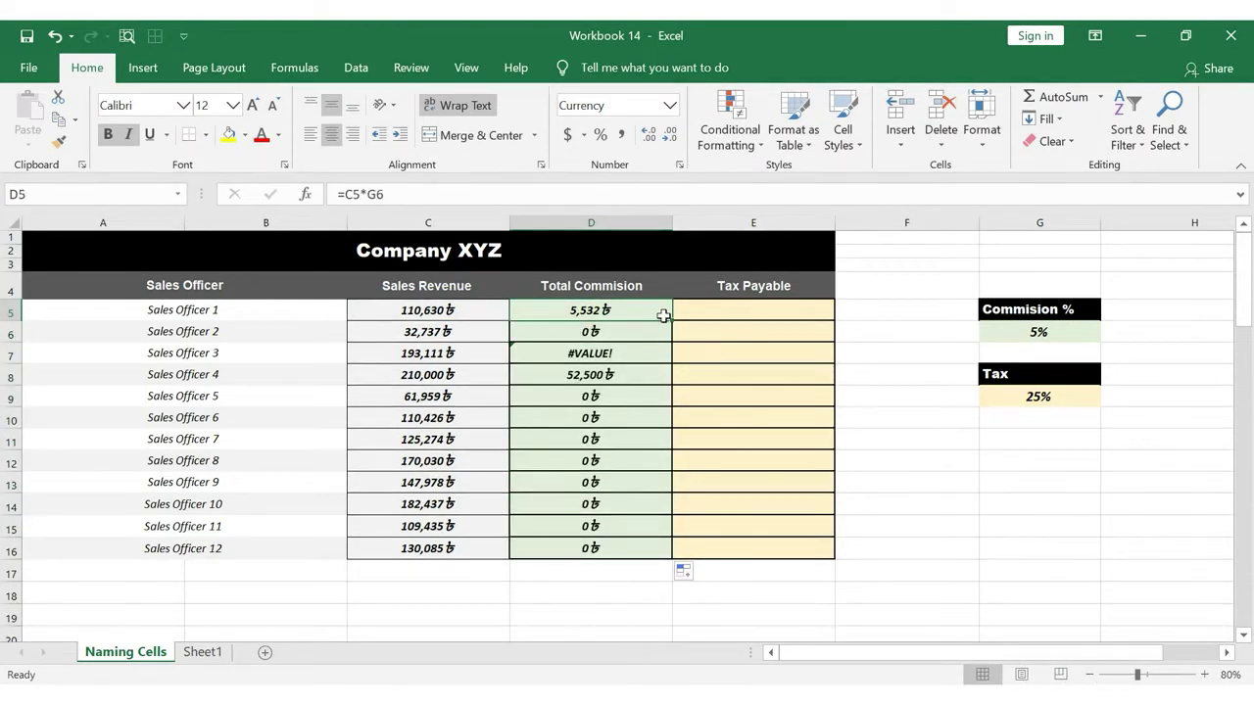
Go through the filled Total Commision cells one by one and examine their formulas
{"action": "key", "text": "Down"}
{"action": "key", "text": "Down"}
{"action": "key", "text": "Down"}
{"action": "key", "text": "Down"}
{"action": "key", "text": "Down"}
{"action": "key", "text": "Down"}
{"action": "key", "text": "Down"}
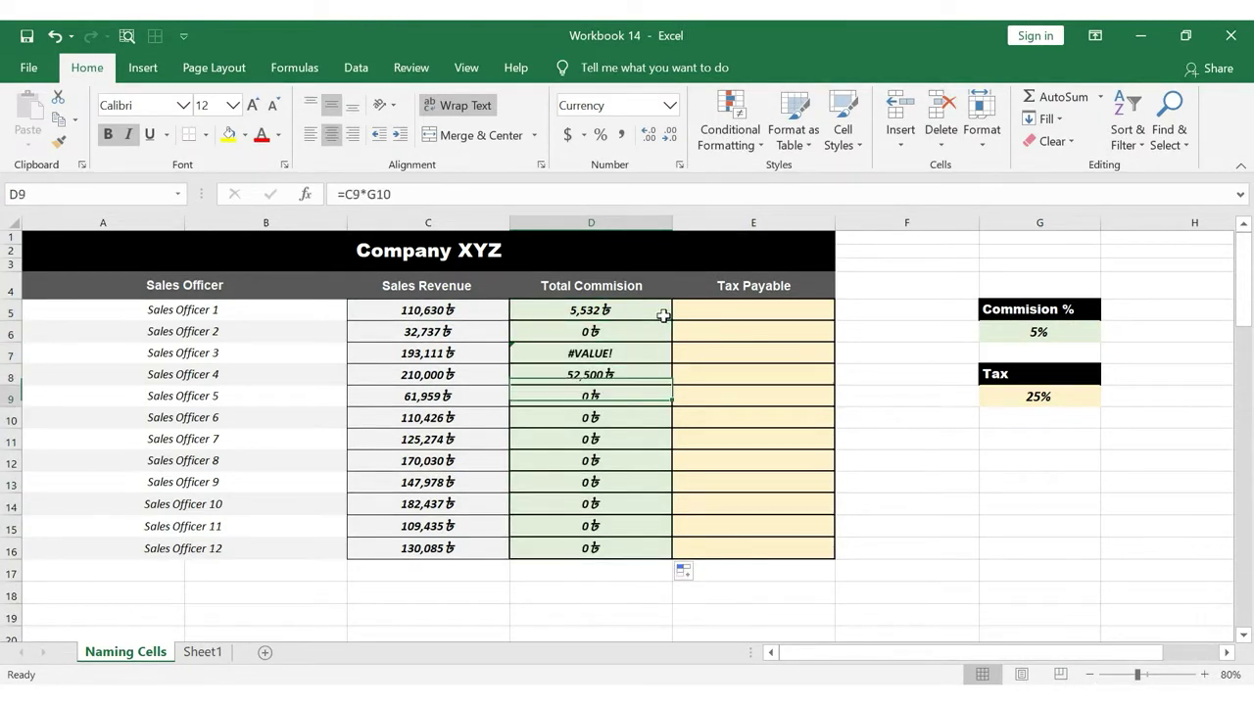
{"action": "key", "text": "Down"}
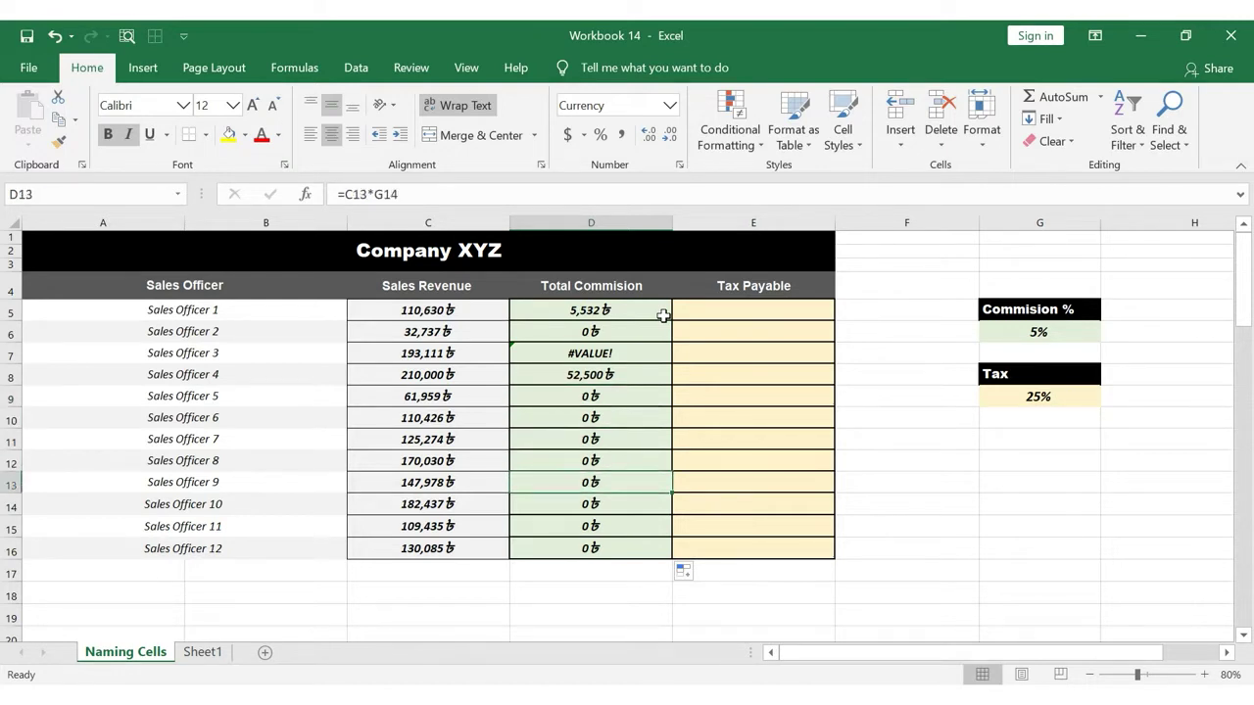
{"action": "left_click", "coordinate": [650, 353]}
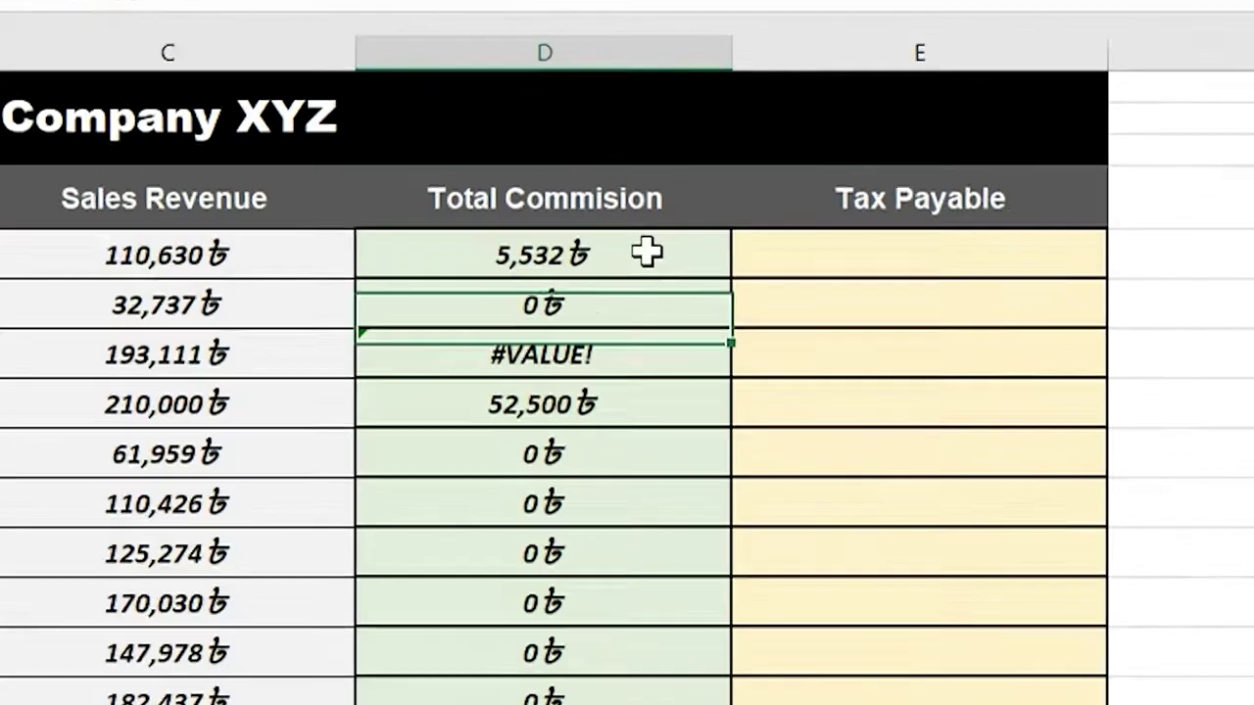
Inspect which cells the formulas in D5 through D9 refer to, leaving them unedited
{"action": "double_click", "coordinate": [637, 310]}
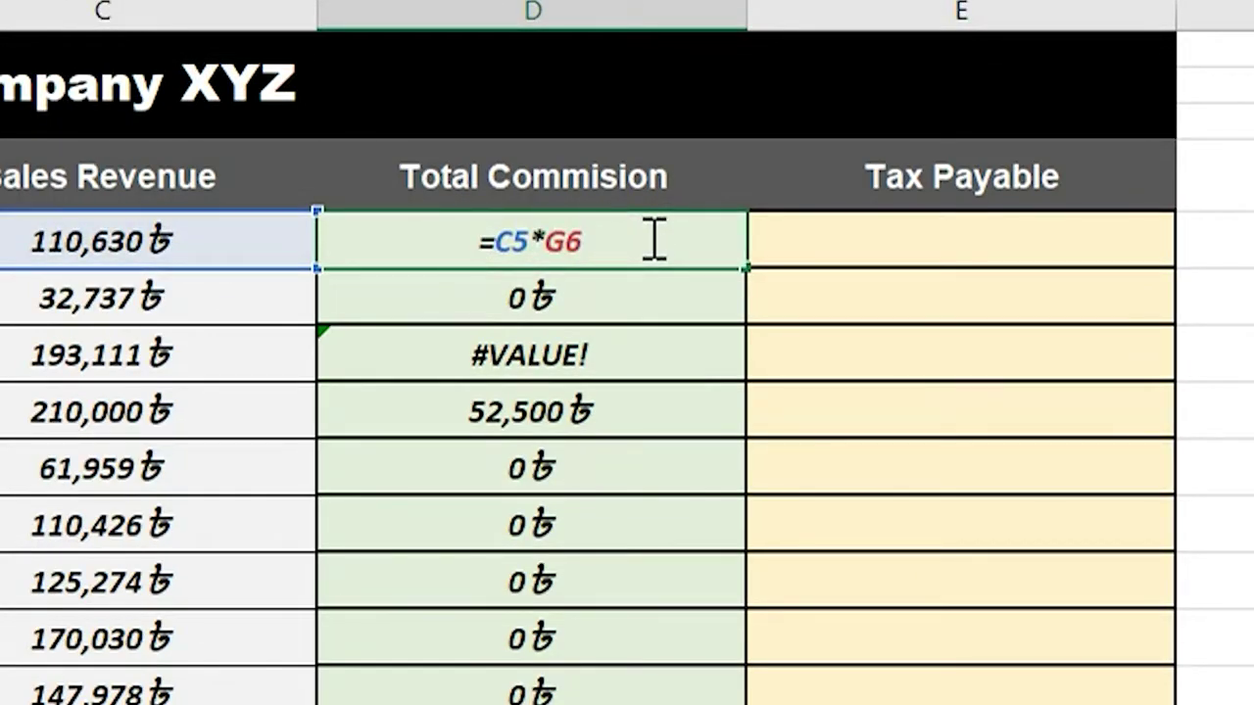
{"action": "key", "text": "Return"}
{"action": "double_click", "coordinate": [651, 292]}
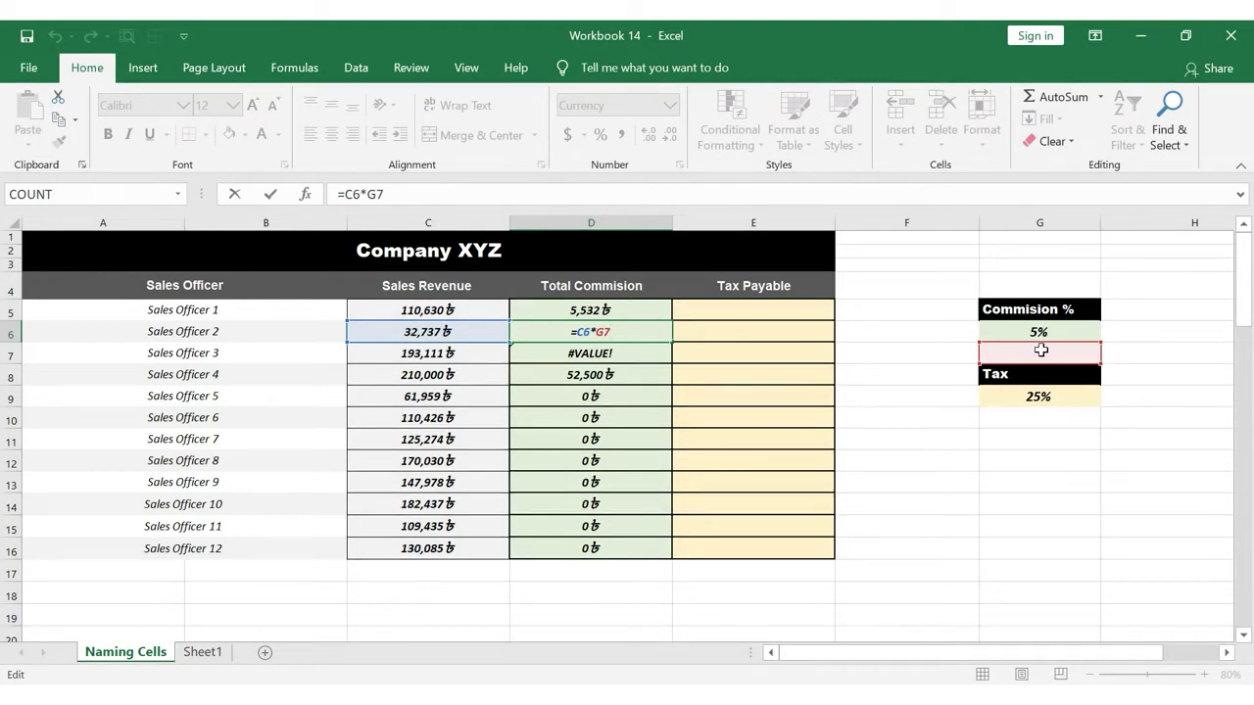
{"action": "key", "text": "Escape"}
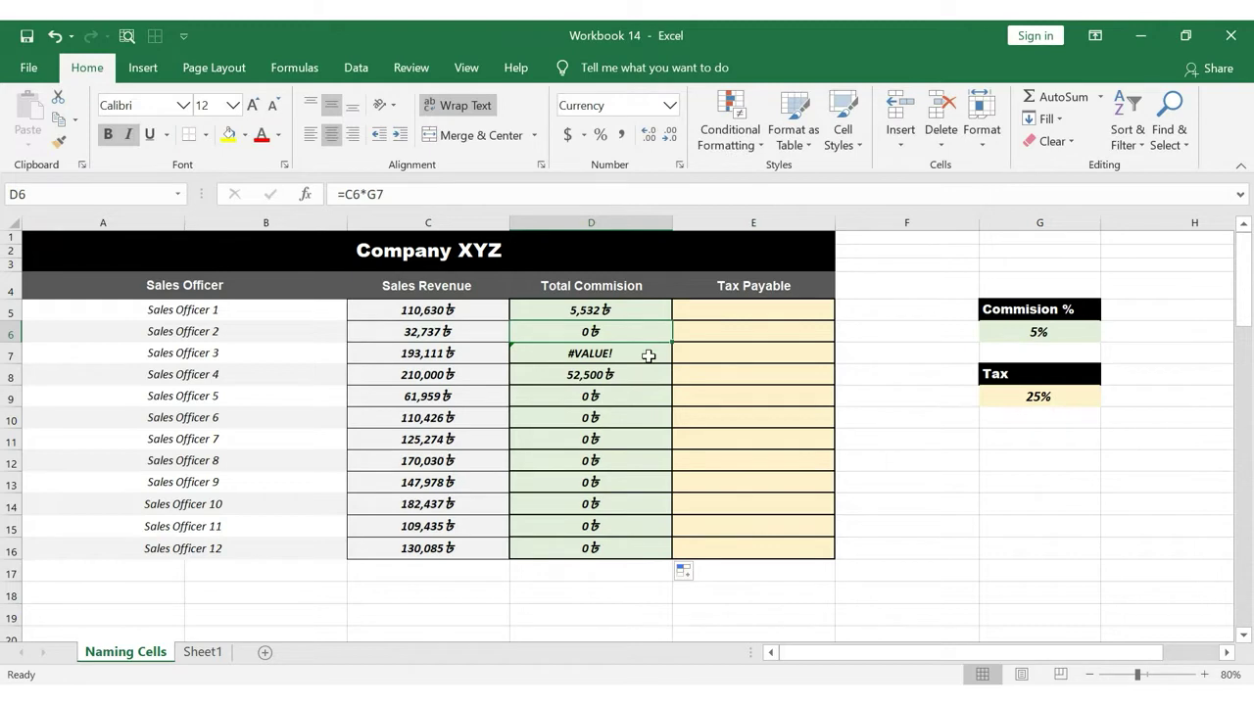
{"action": "double_click", "coordinate": [647, 354]}
{"action": "key", "text": "Escape"}
{"action": "double_click", "coordinate": [643, 374]}
{"action": "key", "text": "Escape"}
{"action": "double_click", "coordinate": [643, 395]}
{"action": "key", "text": "Escape"}
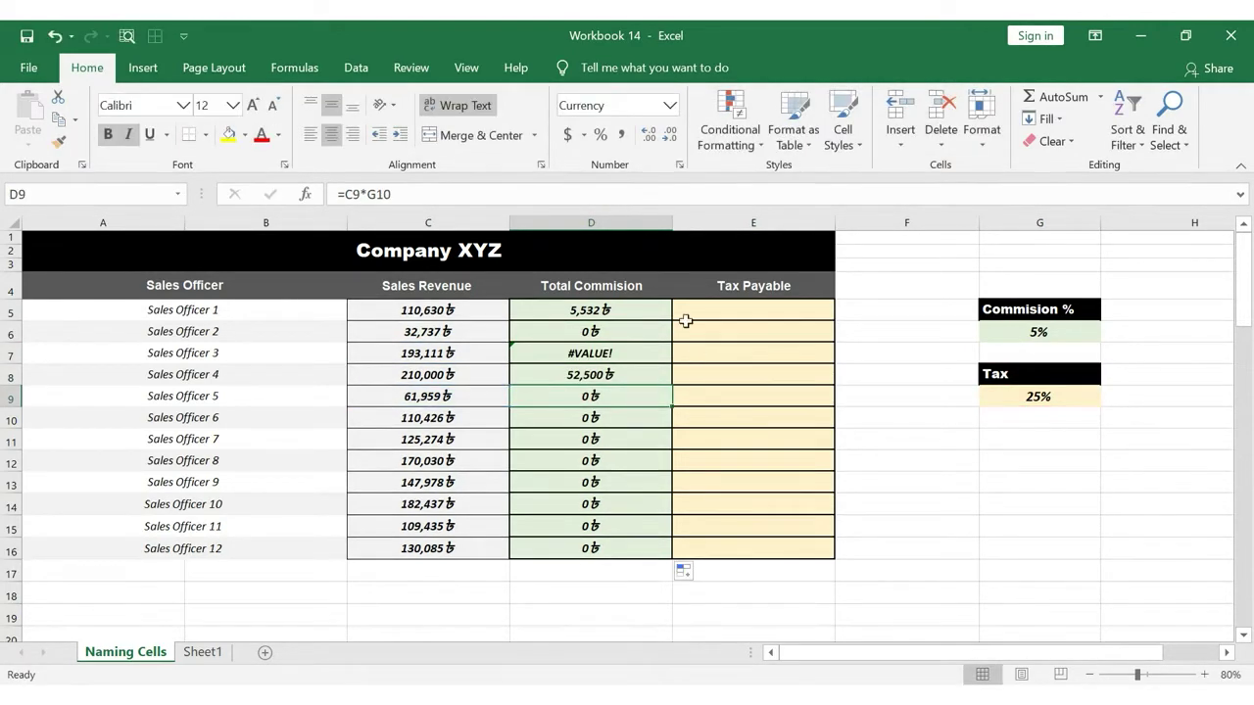
Undo the fill of the Total Commision column and change the formula in D5 to =C5*$G$6
{"action": "left_click", "coordinate": [653, 307]}
{"action": "key", "text": "ctrl+z"}
{"action": "double_click", "coordinate": [655, 308]}
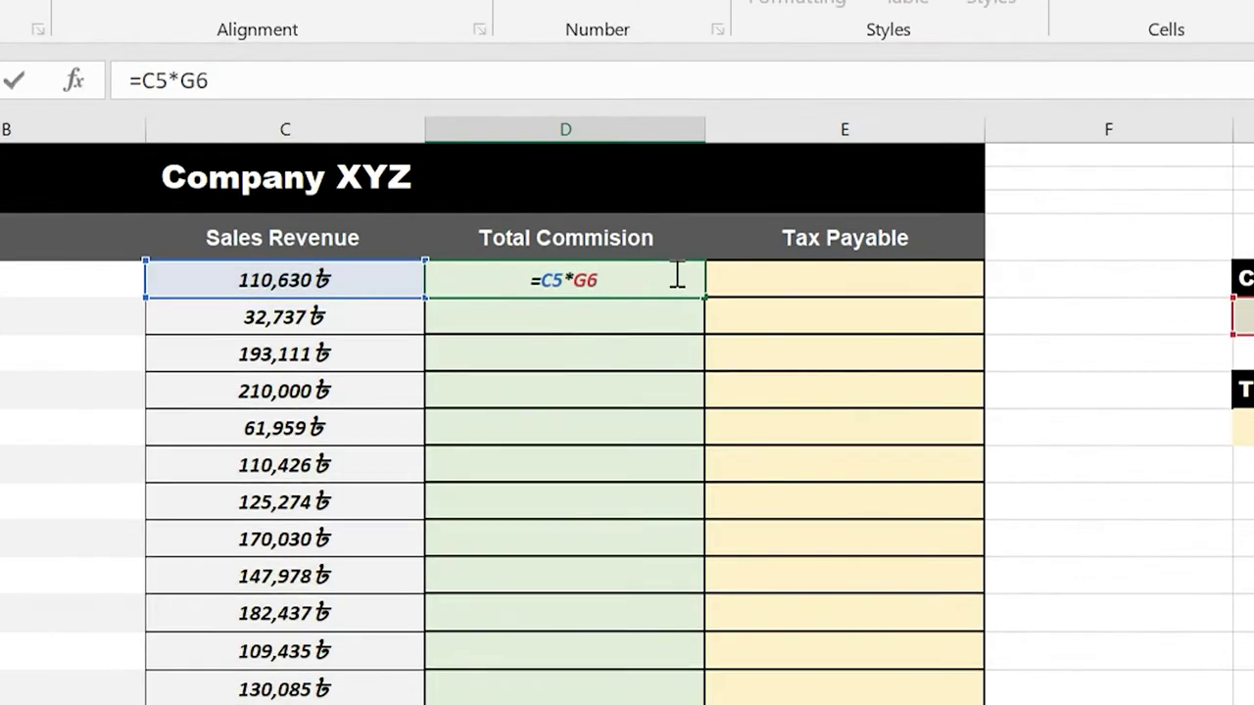
{"action": "key", "text": "F4"}
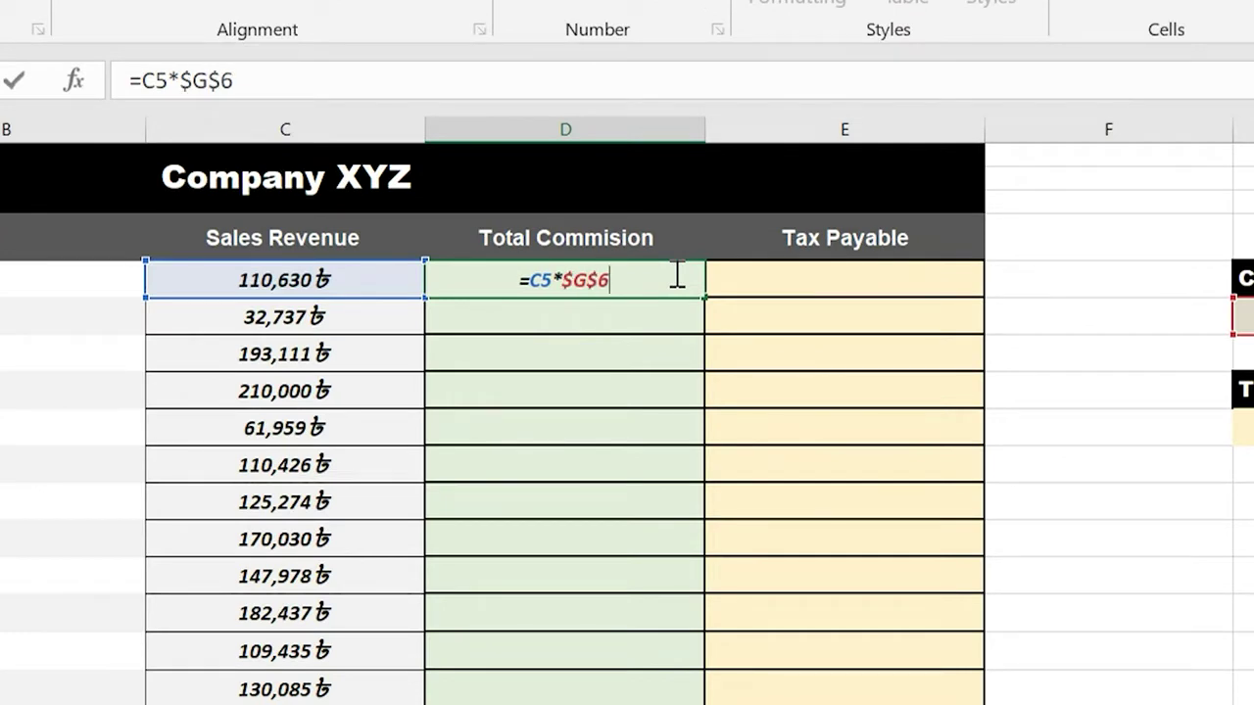
{"action": "key", "text": "Return"}
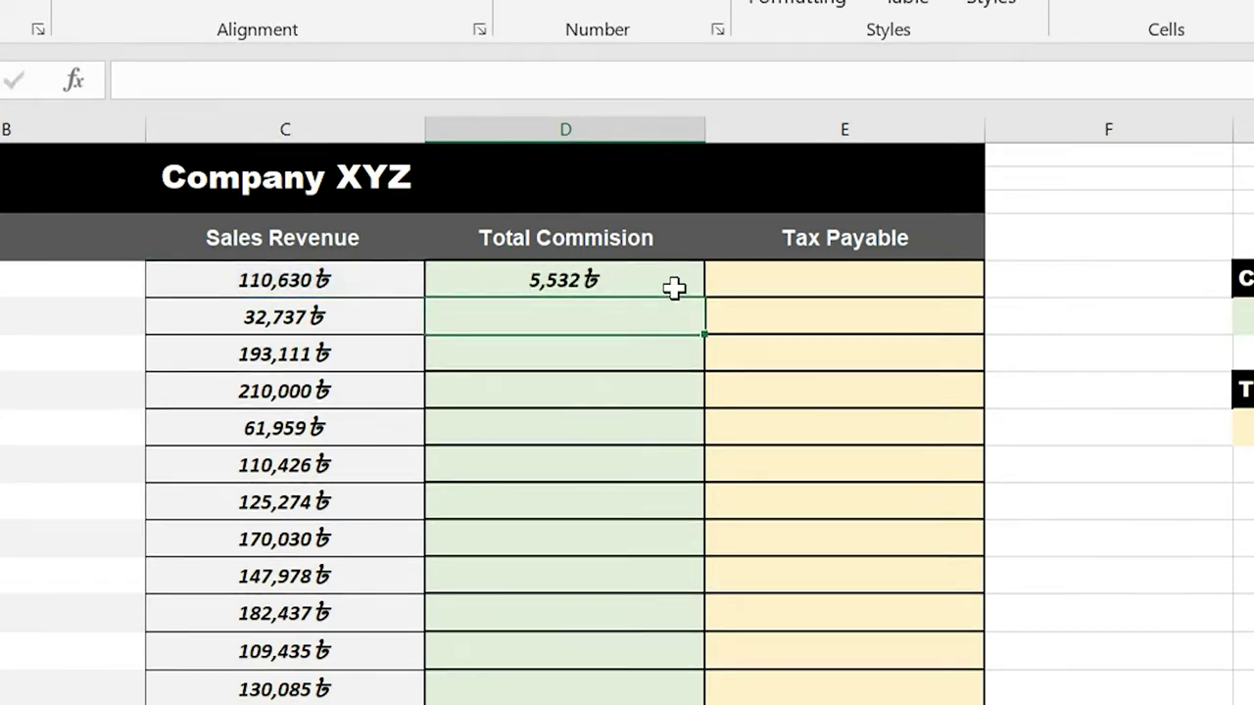
Fill the absolute-reference formula from D5 down the Total Commision column to D16
{"action": "left_click", "coordinate": [675, 284]}
{"action": "double_click", "coordinate": [704, 298]}
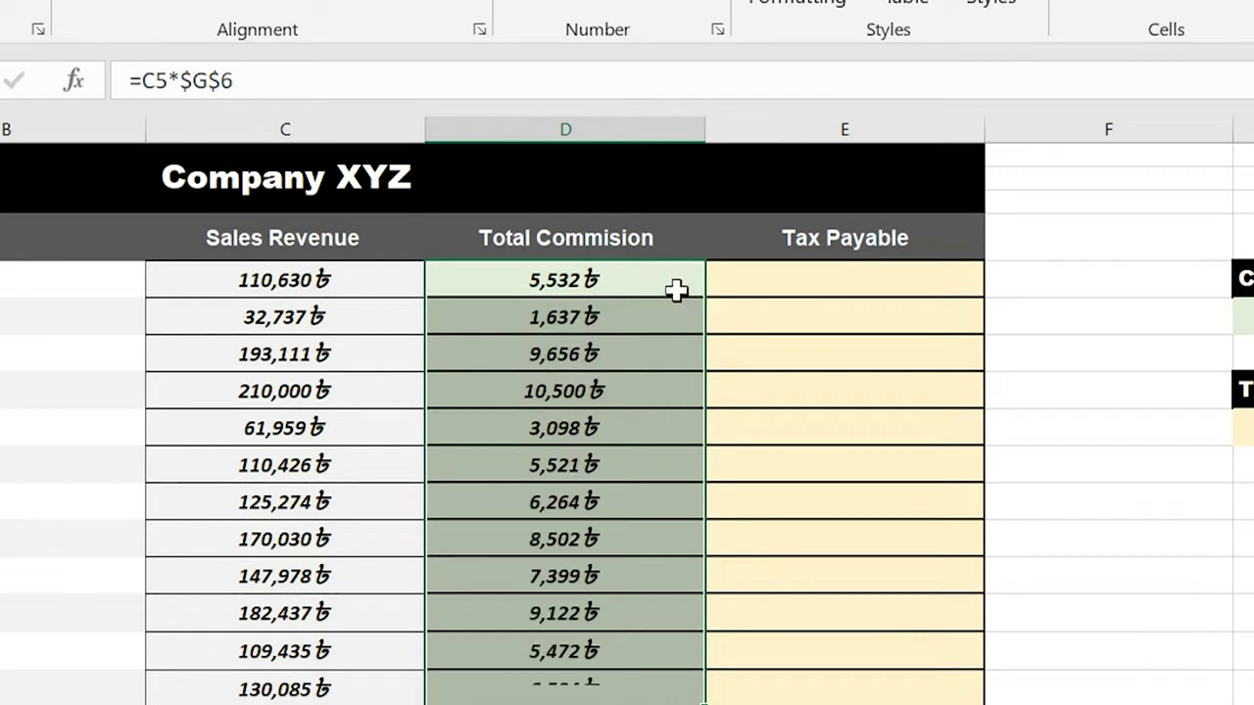
{"action": "left_click", "coordinate": [665, 284]}
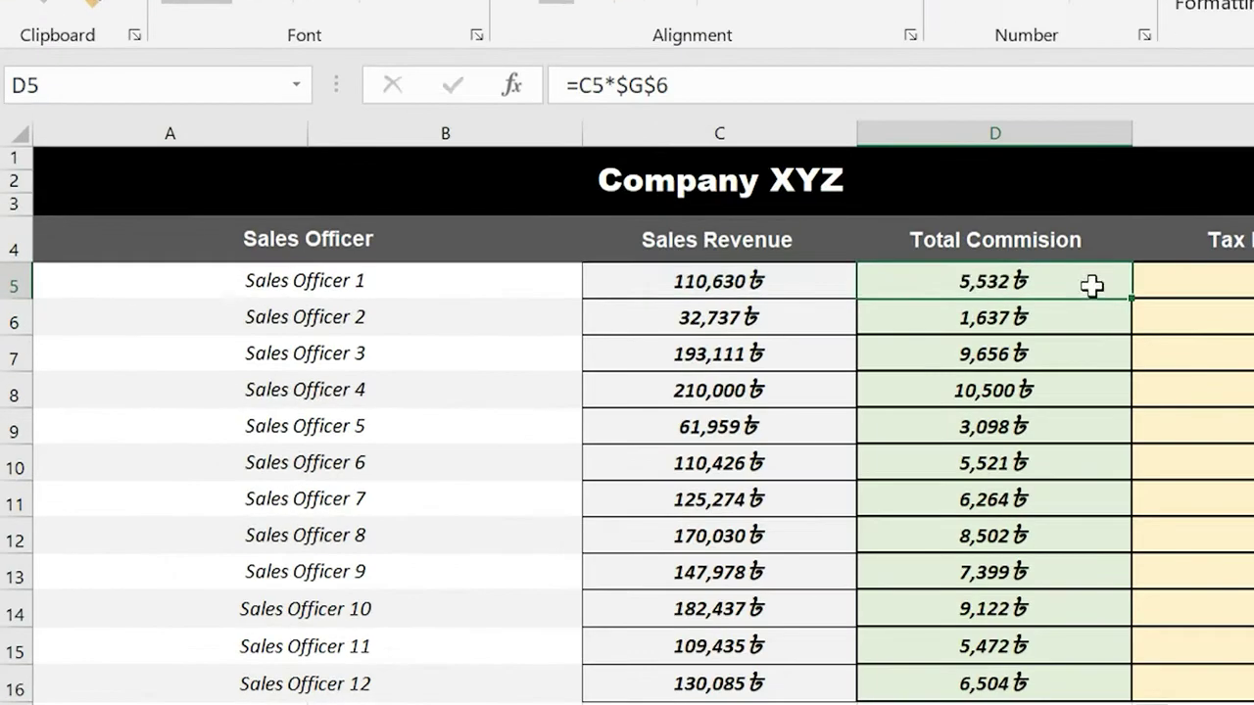
Check which cells the commission formula in D5 refers to and compare them with the label in G5
{"action": "double_click", "coordinate": [649, 312]}
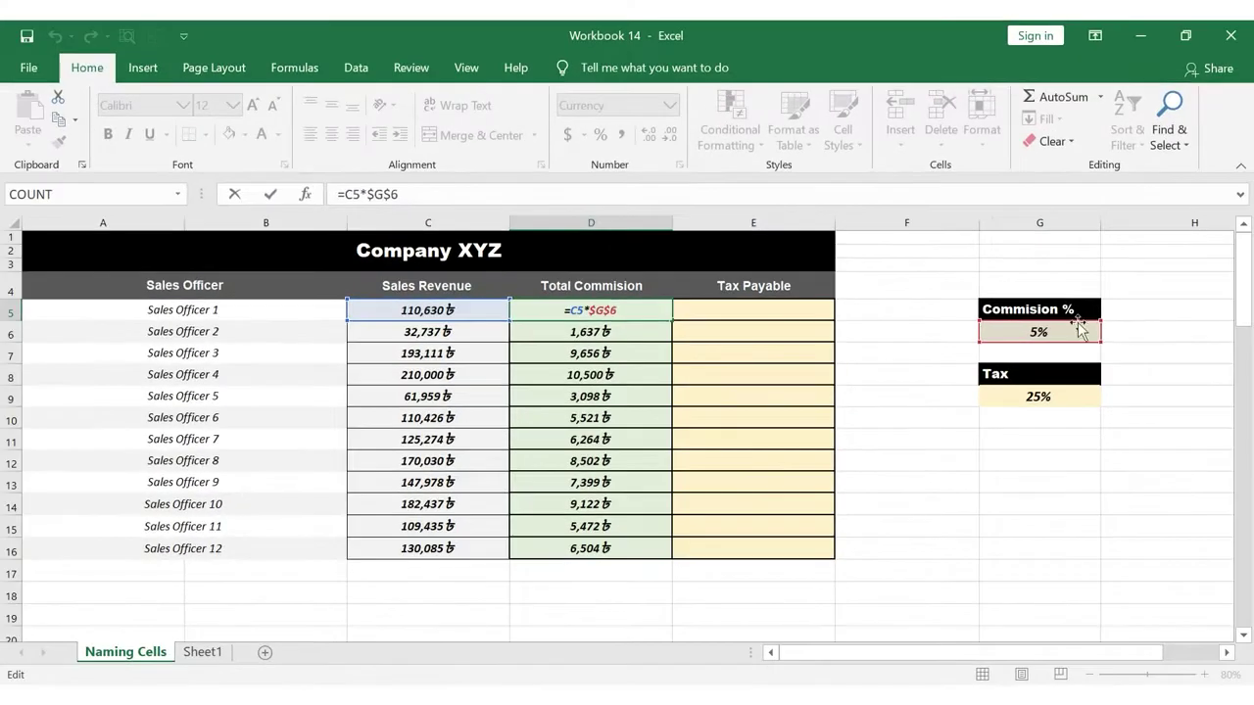
{"action": "key", "text": "Return"}
{"action": "left_click", "coordinate": [1004, 306]}
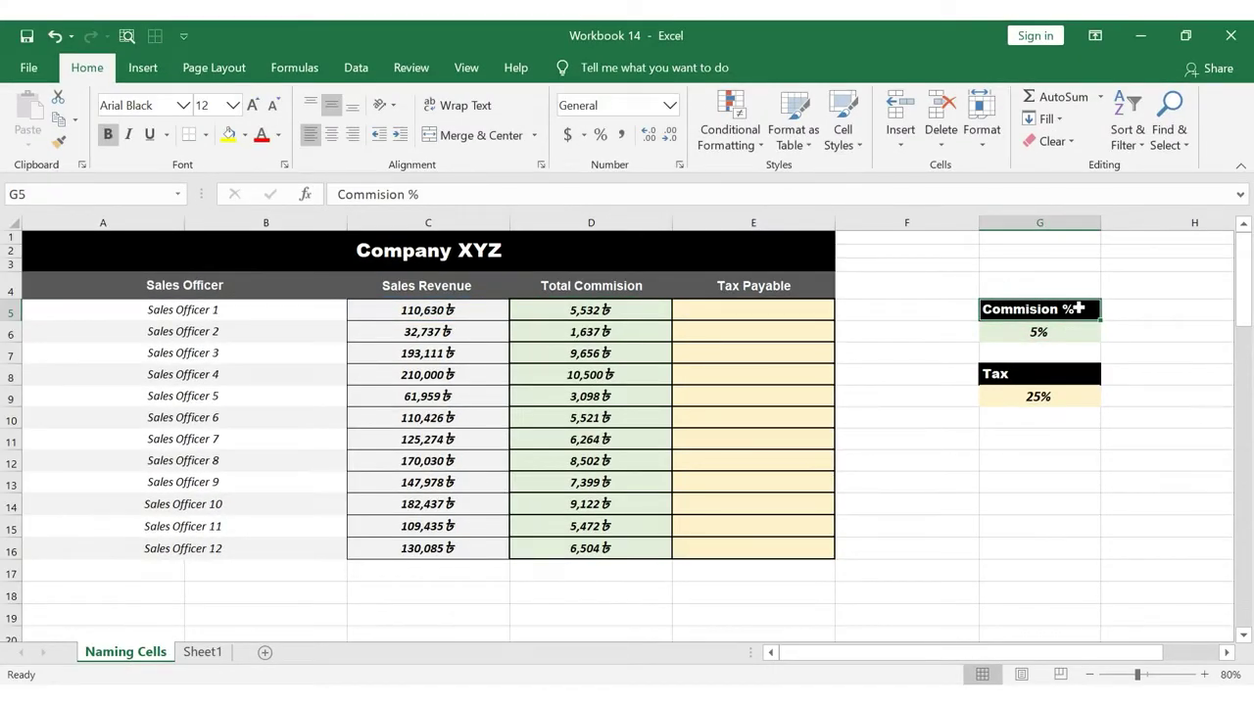
{"action": "double_click", "coordinate": [660, 310]}
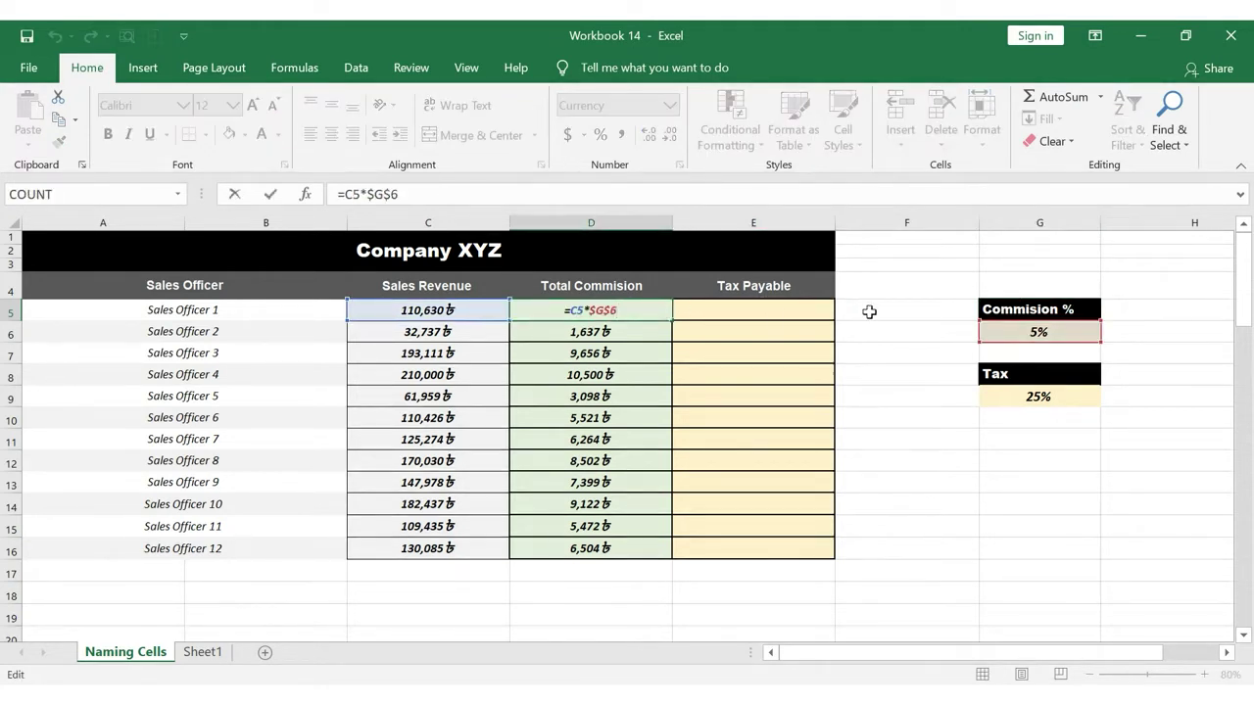
Delete the Commision % label text from G5
{"action": "double_click", "coordinate": [1079, 311]}
{"action": "key", "text": "BackSpace"}
{"action": "key", "text": "BackSpace"}
{"action": "key", "text": "BackSpace"}
{"action": "key", "text": "BackSpace"}
{"action": "key", "text": "BackSpace"}
{"action": "key", "text": "BackSpace"}
{"action": "key", "text": "BackSpace"}
{"action": "key", "text": "BackSpace"}
{"action": "key", "text": "BackSpace"}
{"action": "key", "text": "BackSpace"}
{"action": "key", "text": "BackSpace"}
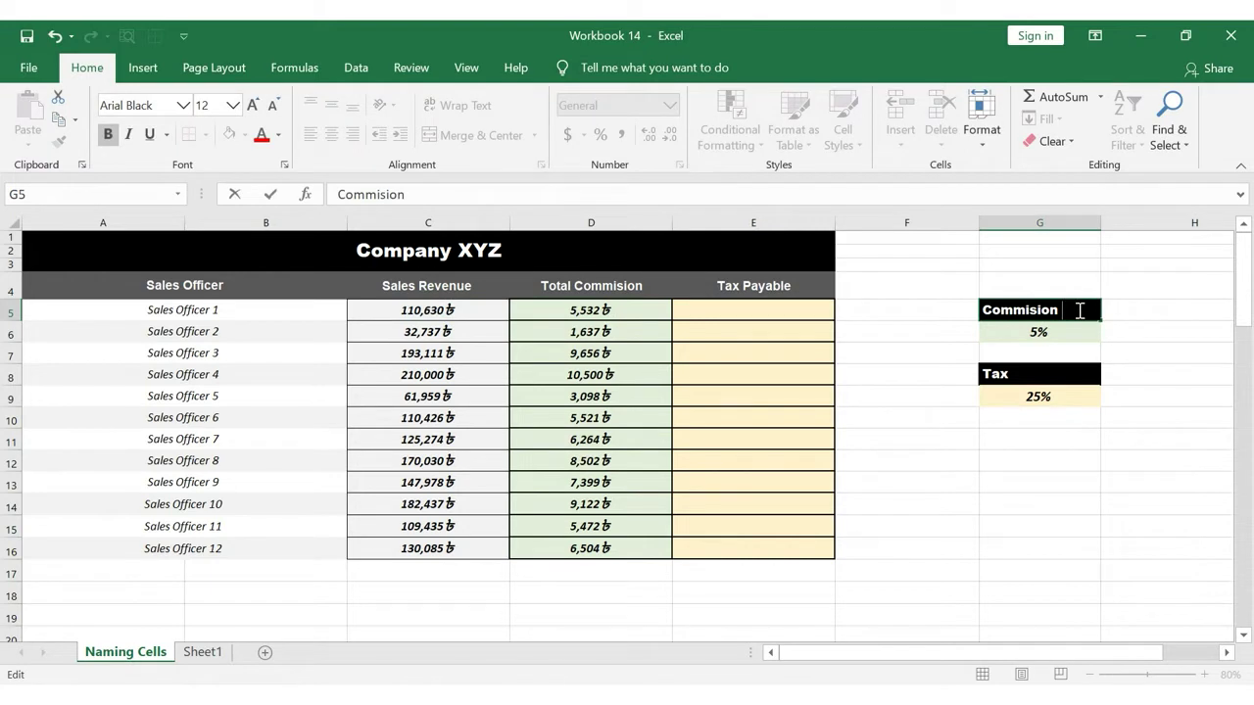
Inspect the formula in D5 against the rate cell G6 and the label cell G5
{"action": "left_click", "coordinate": [660, 311]}
{"action": "double_click", "coordinate": [660, 312]}
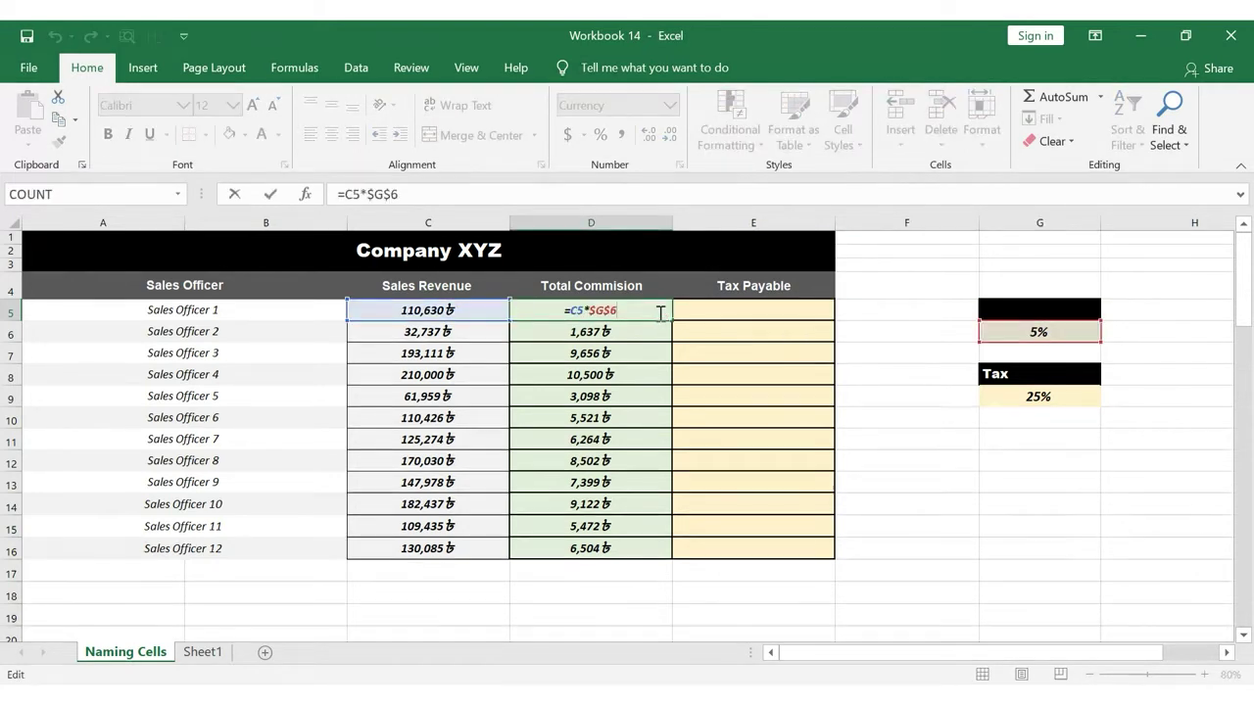
{"action": "left_click", "coordinate": [1085, 329]}
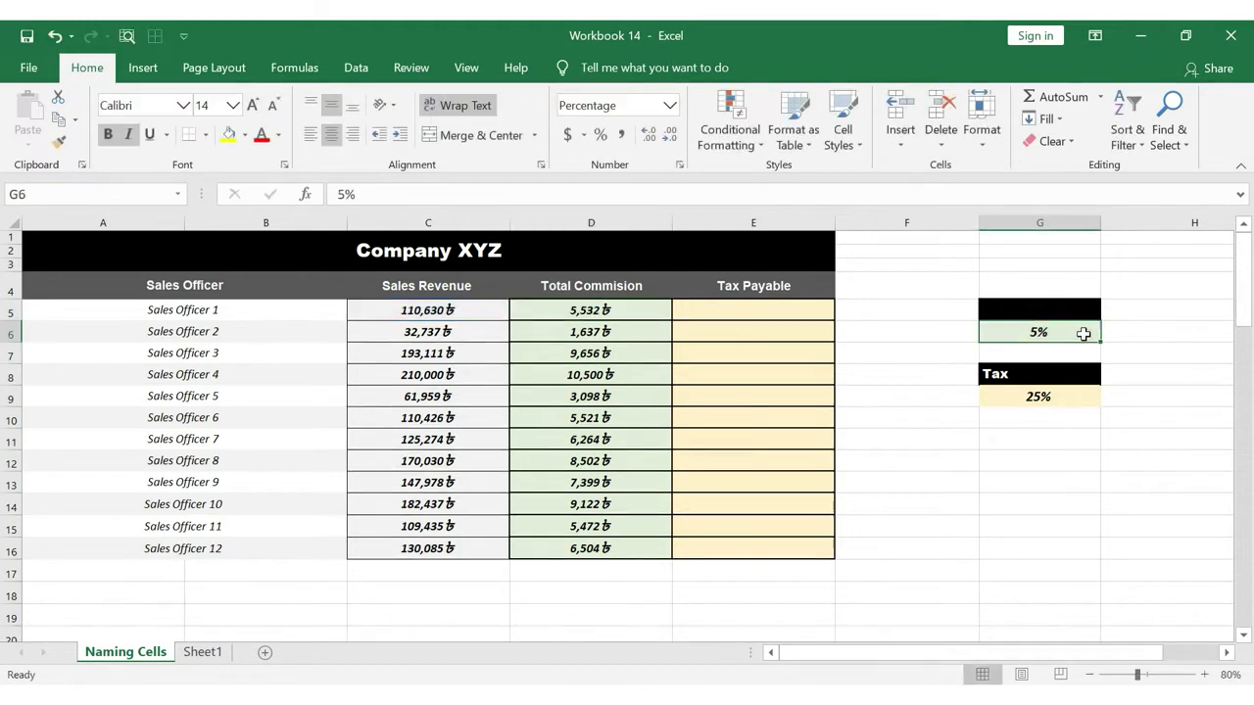
{"action": "left_click", "coordinate": [1071, 313]}
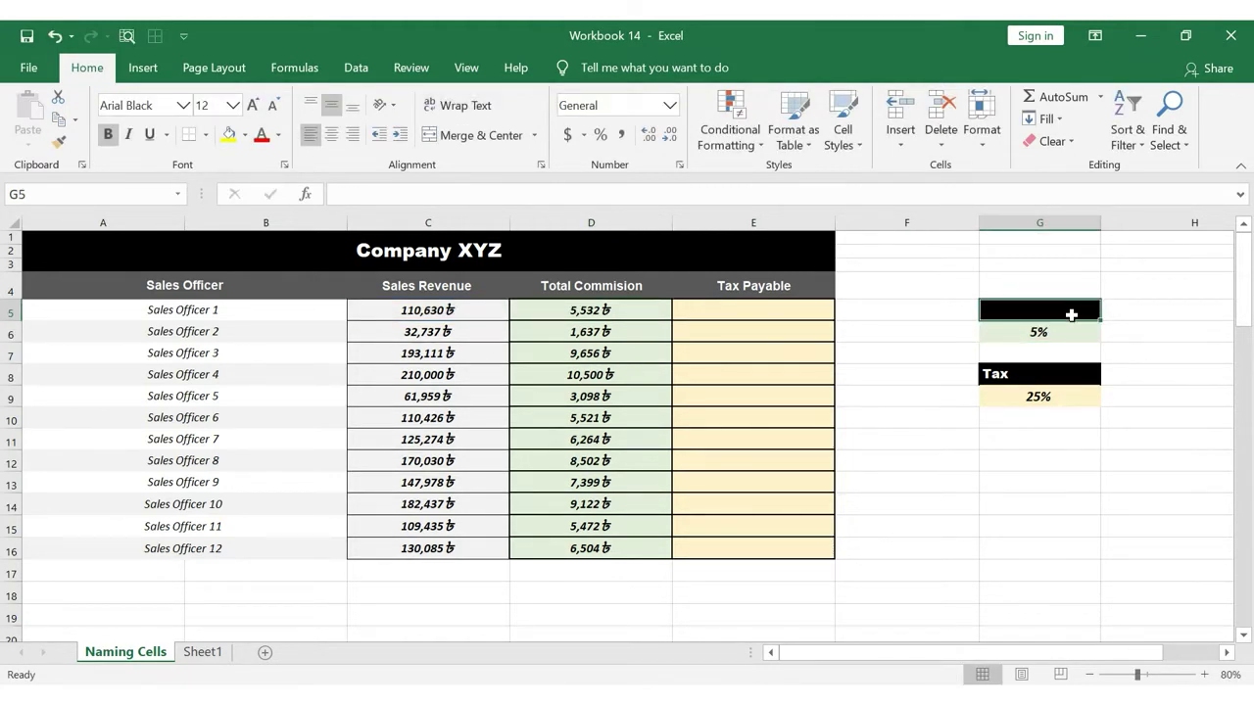
Undo the deletion of the label text in G5 and select D5
{"action": "key", "text": "ctrl+z"}
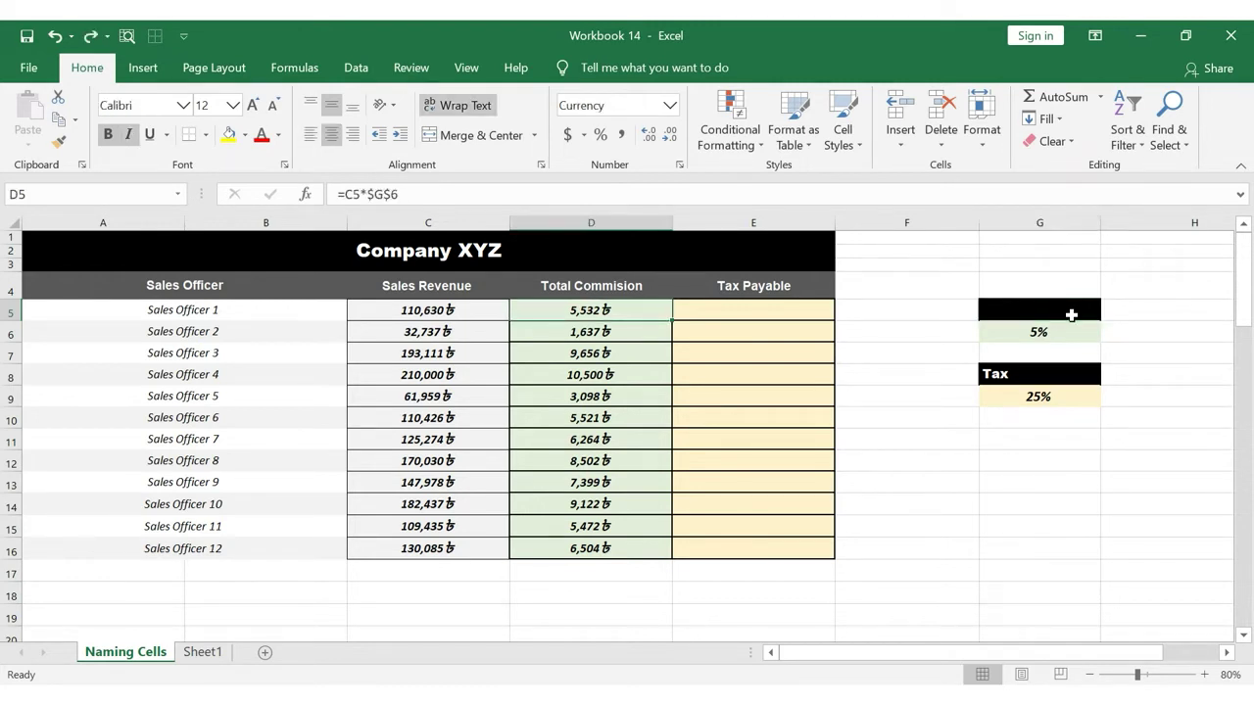
{"action": "key", "text": "ctrl+z"}
{"action": "left_click", "coordinate": [656, 308]}
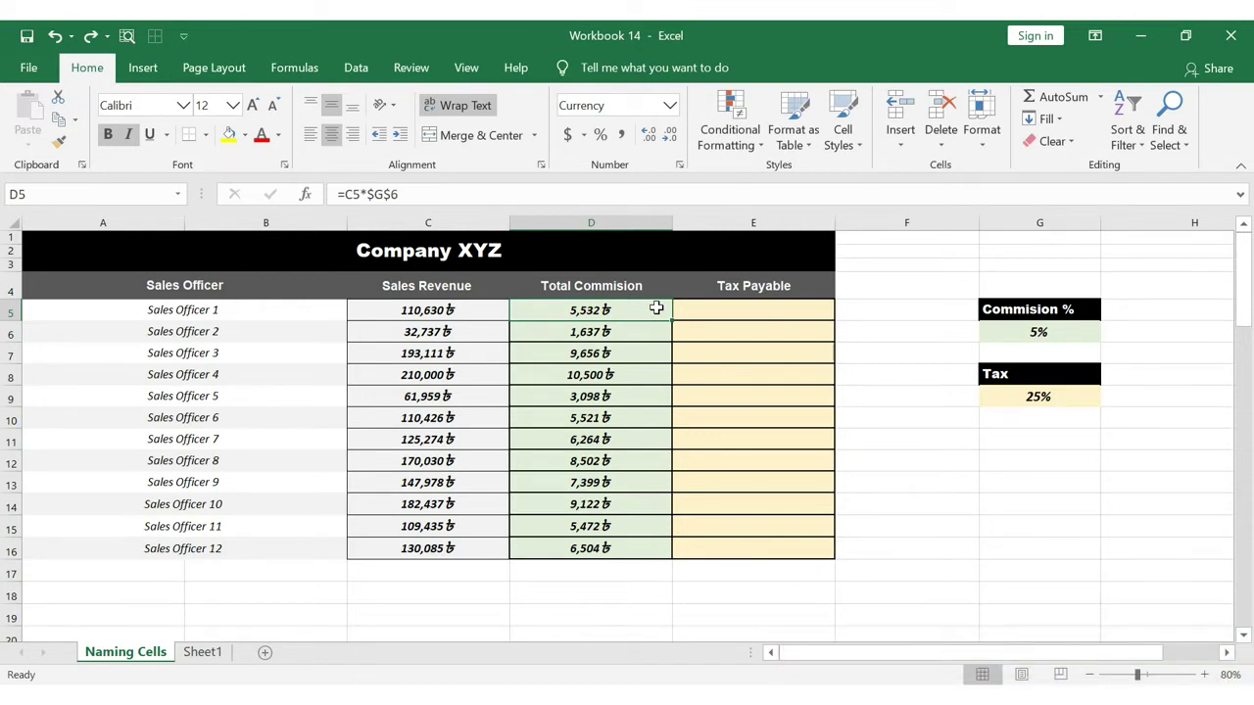
Name the commission percentage cell G6 Commision_Rate
{"action": "left_click", "coordinate": [1079, 333]}
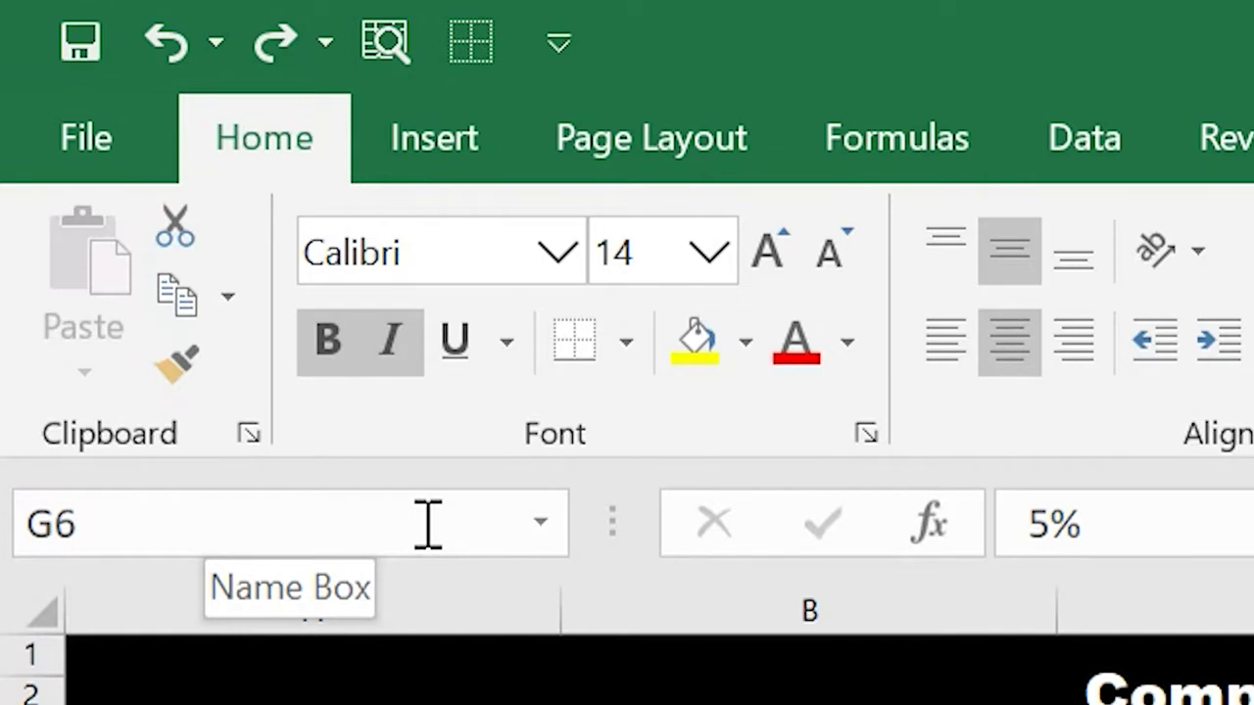
{"action": "left_click", "coordinate": [428, 526]}
{"action": "key", "text": "BackSpace"}
{"action": "type", "text": "Commision"}
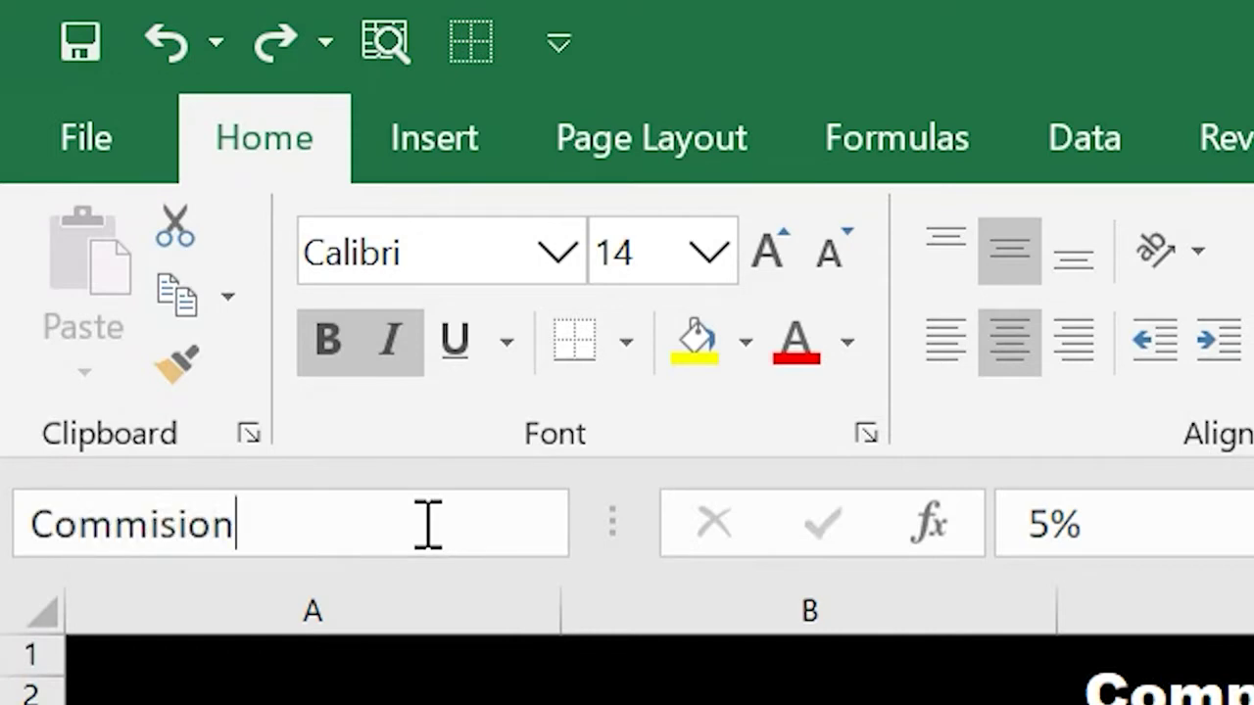
{"action": "type", "text": "_Rate"}
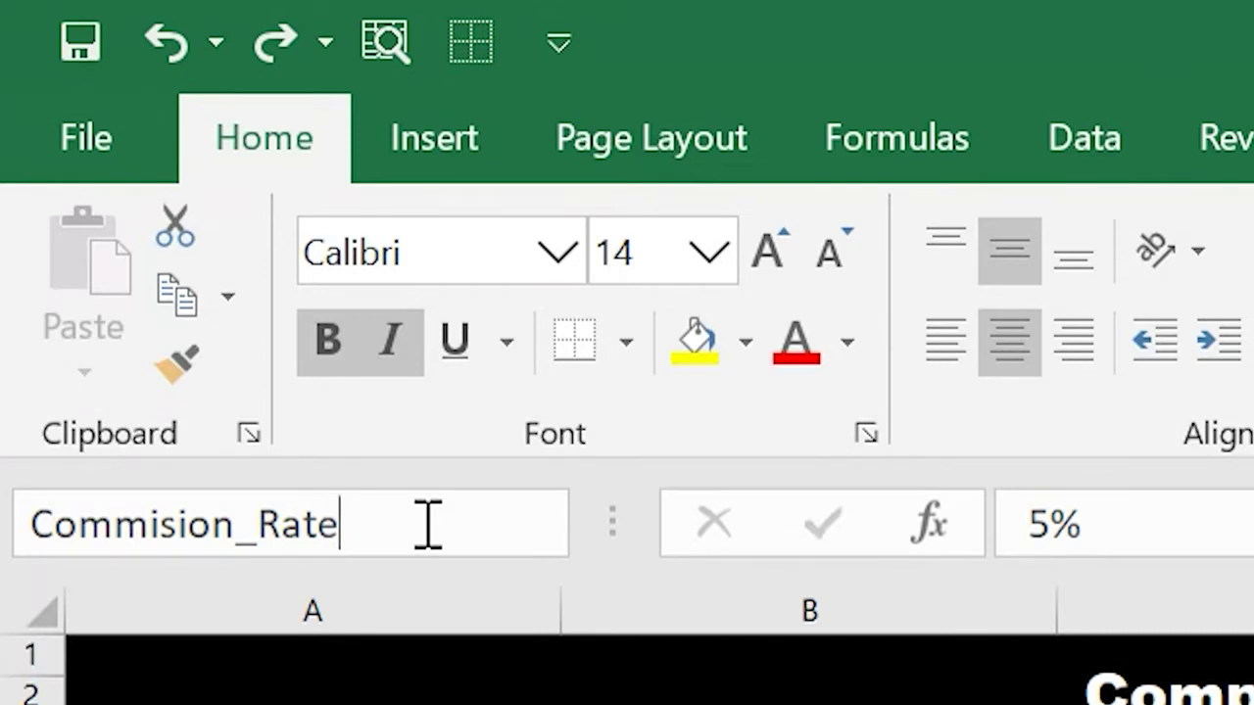
{"action": "key", "text": "BackSpace"}
{"action": "key", "text": "BackSpace"}
{"action": "key", "text": "BackSpace"}
{"action": "key", "text": "BackSpace"}
{"action": "key", "text": "BackSpace"}
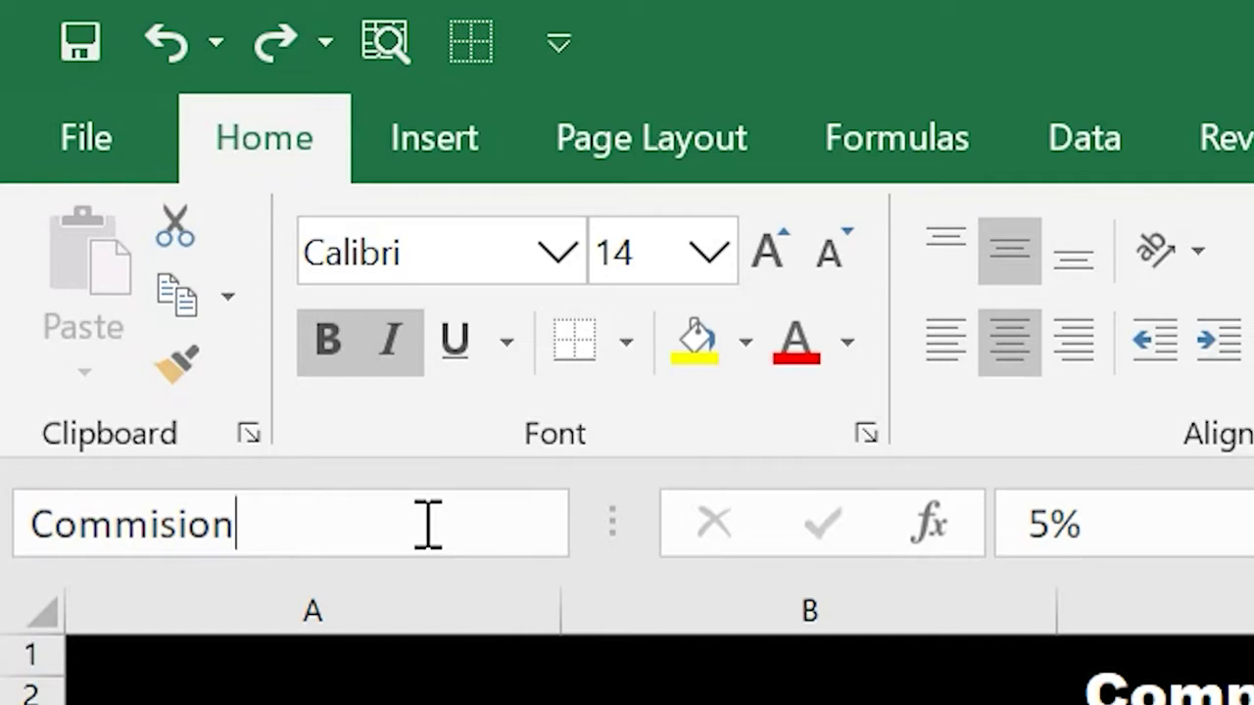
{"action": "type", "text": "-"}
{"action": "key", "text": "BackSpace"}
{"action": "type", "text": "_Rate"}
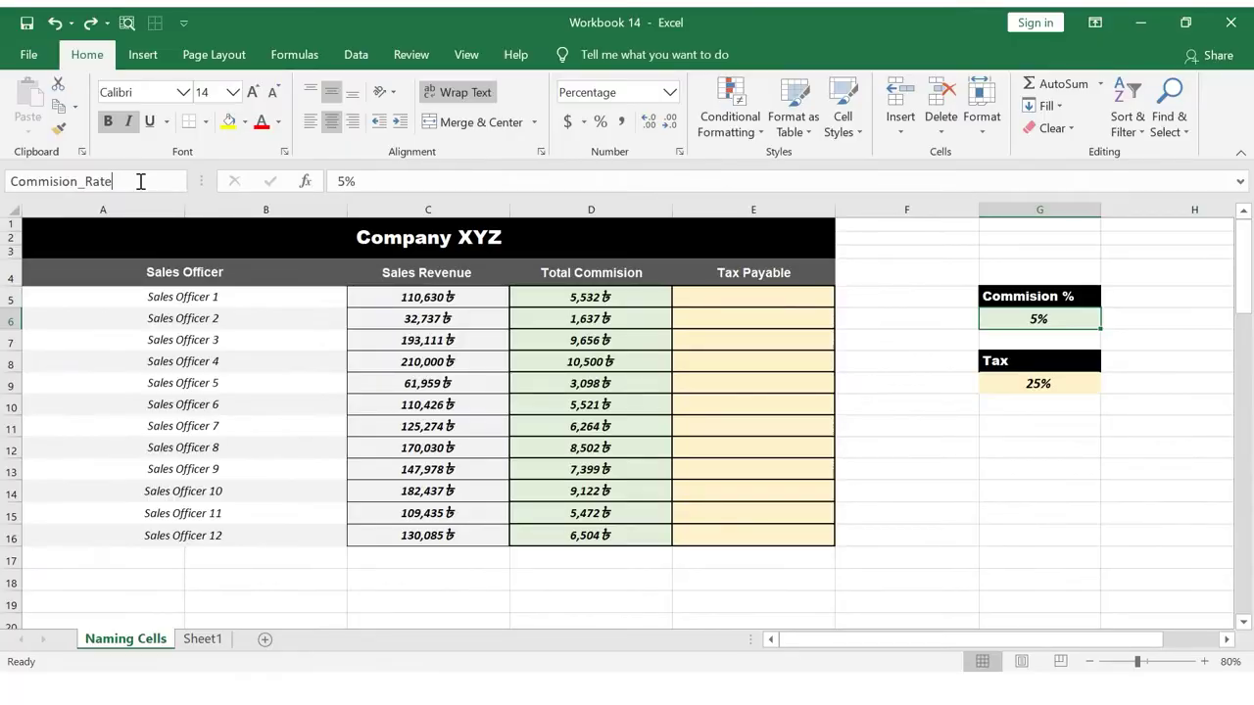
{"action": "key", "text": "Return"}
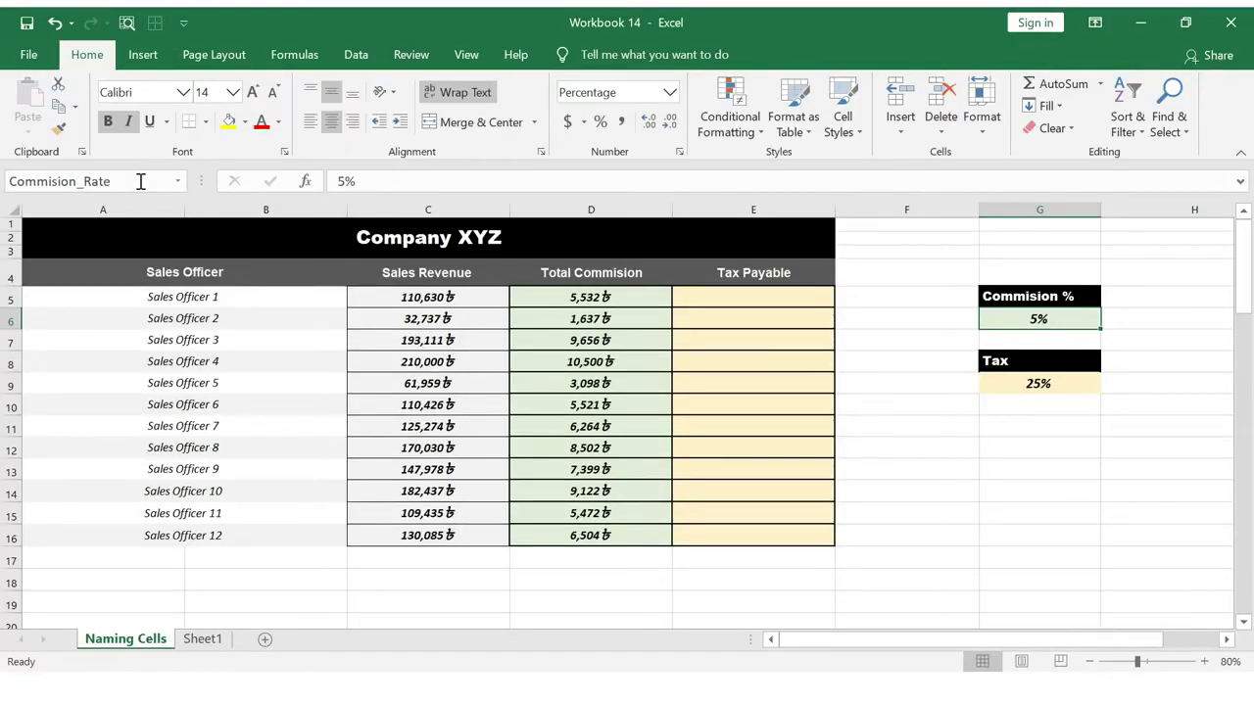
Name the tax percentage cell G9 Tax_Rate, and go to the cell named Commision_Rate through the list of defined names
{"action": "left_click", "coordinate": [1067, 383]}
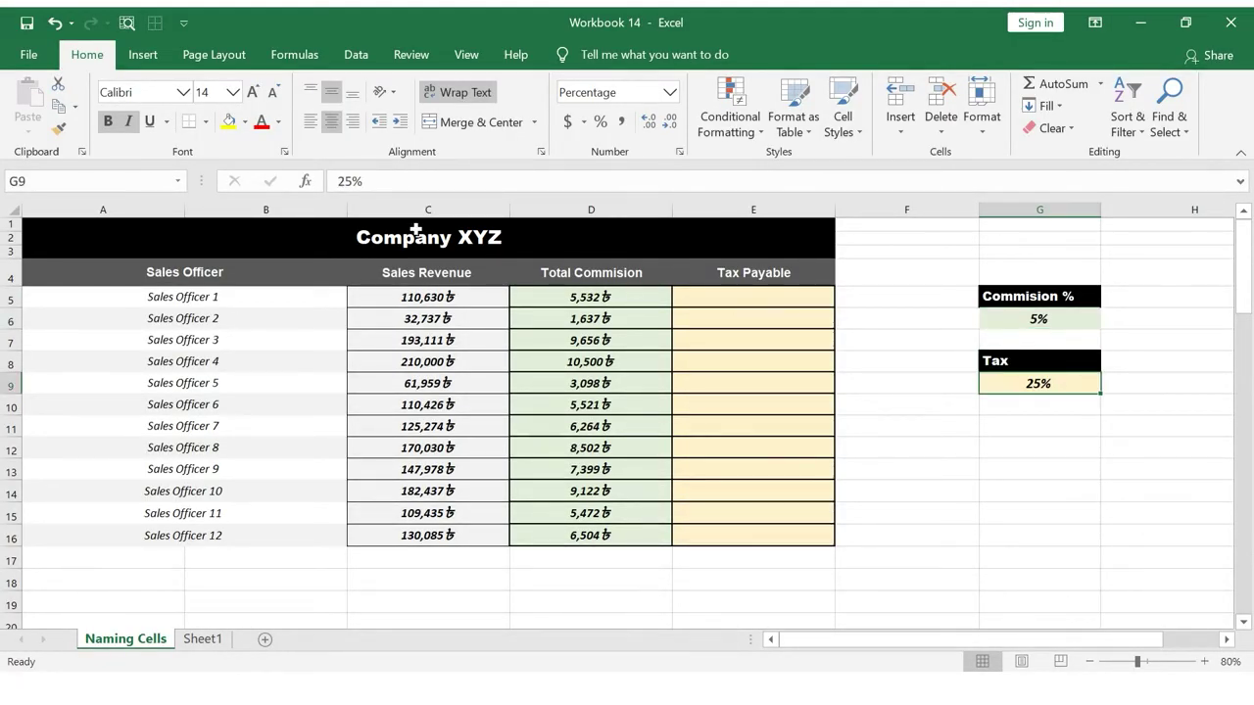
{"action": "left_click", "coordinate": [161, 183]}
{"action": "key", "text": "BackSpace"}
{"action": "type", "text": "Tax_Rate"}
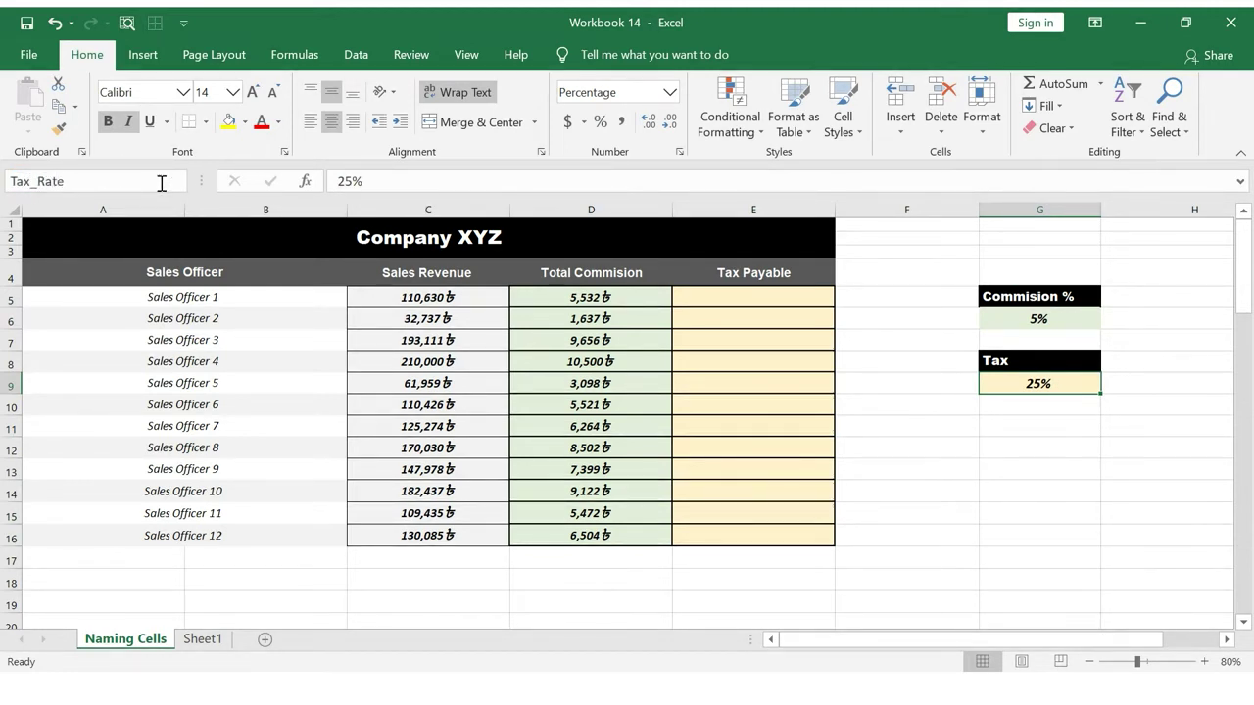
{"action": "key", "text": "Return"}
{"action": "left_click", "coordinate": [180, 182]}
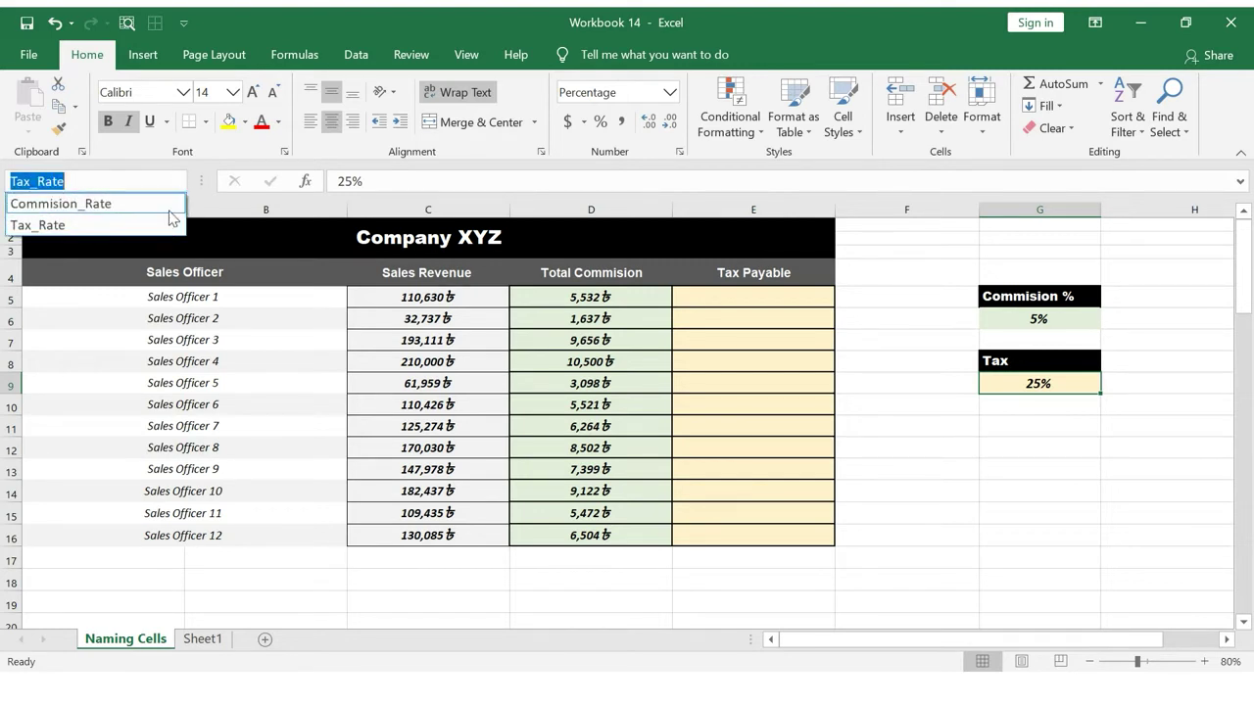
{"action": "left_click", "coordinate": [166, 203]}
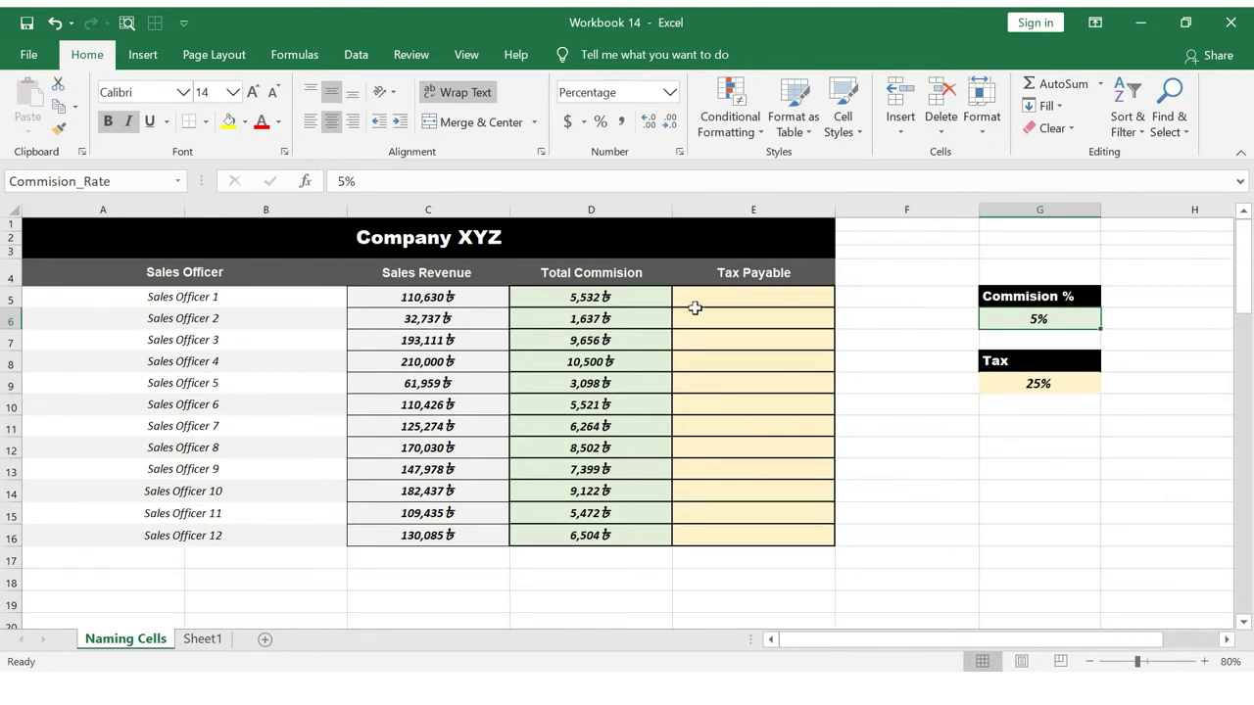
Clear all the Total Commision formulas in D5:D16
{"action": "left_click", "coordinate": [642, 297]}
{"action": "key", "text": "ctrl+shift+Down"}
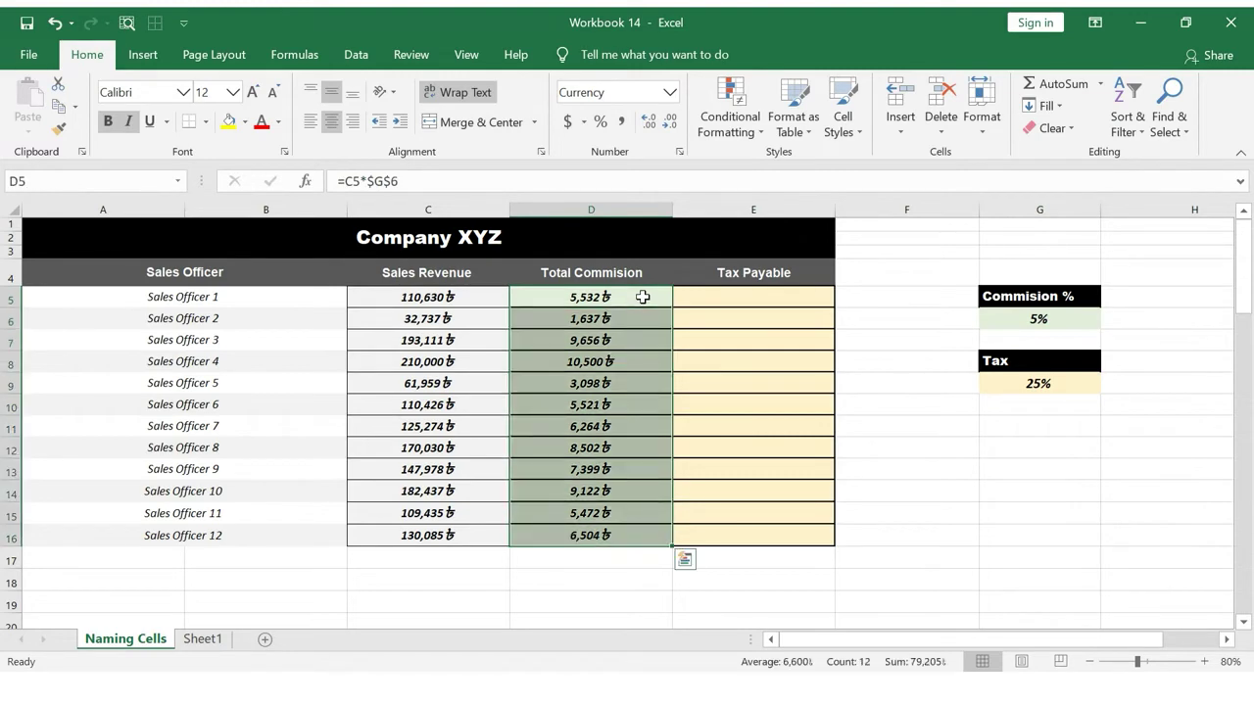
{"action": "key", "text": "Delete"}
Enter =C5*Commision_Rate in D5 and fill the formula down the Total Commision column to D16
{"action": "left_click", "coordinate": [642, 297]}
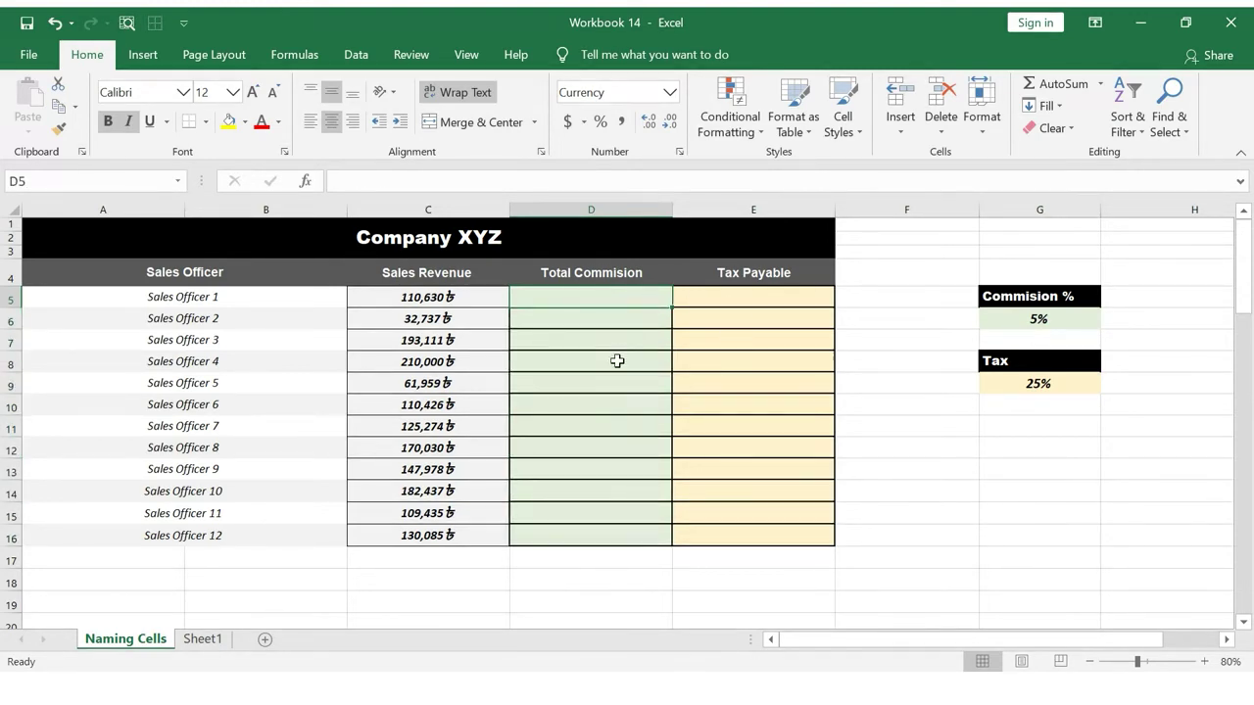
{"action": "type", "text": "="}
{"action": "left_click", "coordinate": [492, 299]}
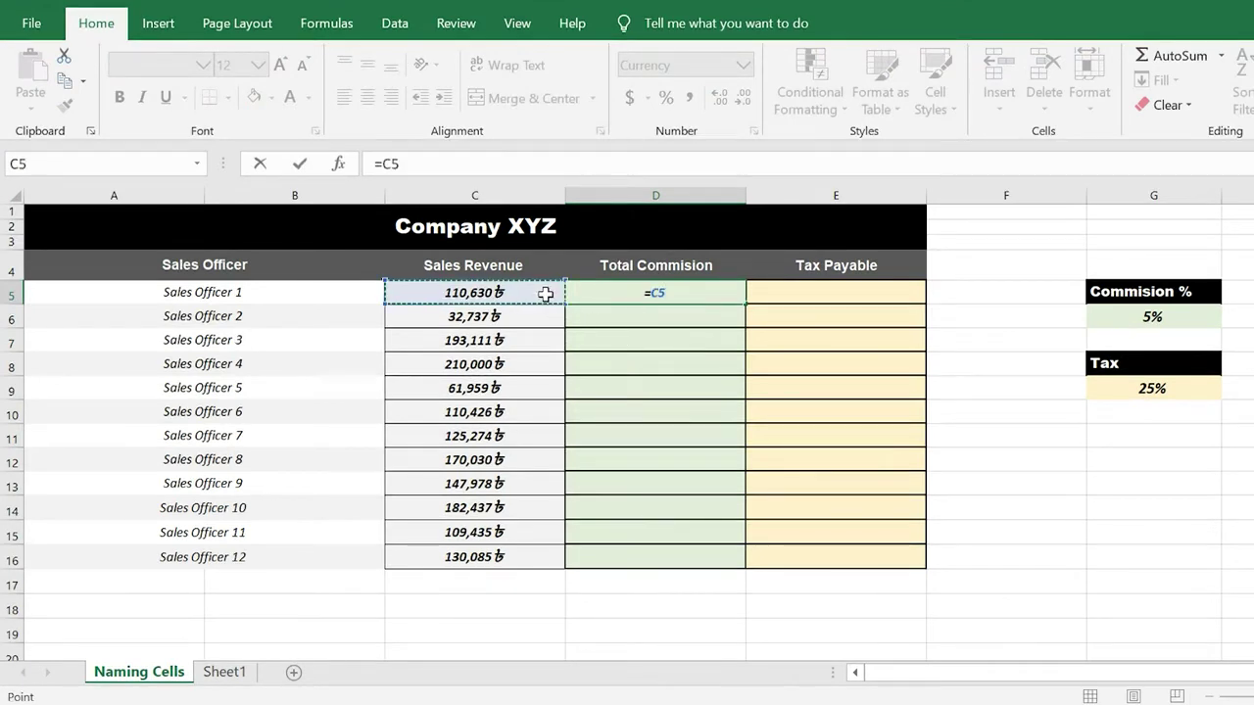
{"action": "type", "text": "*"}
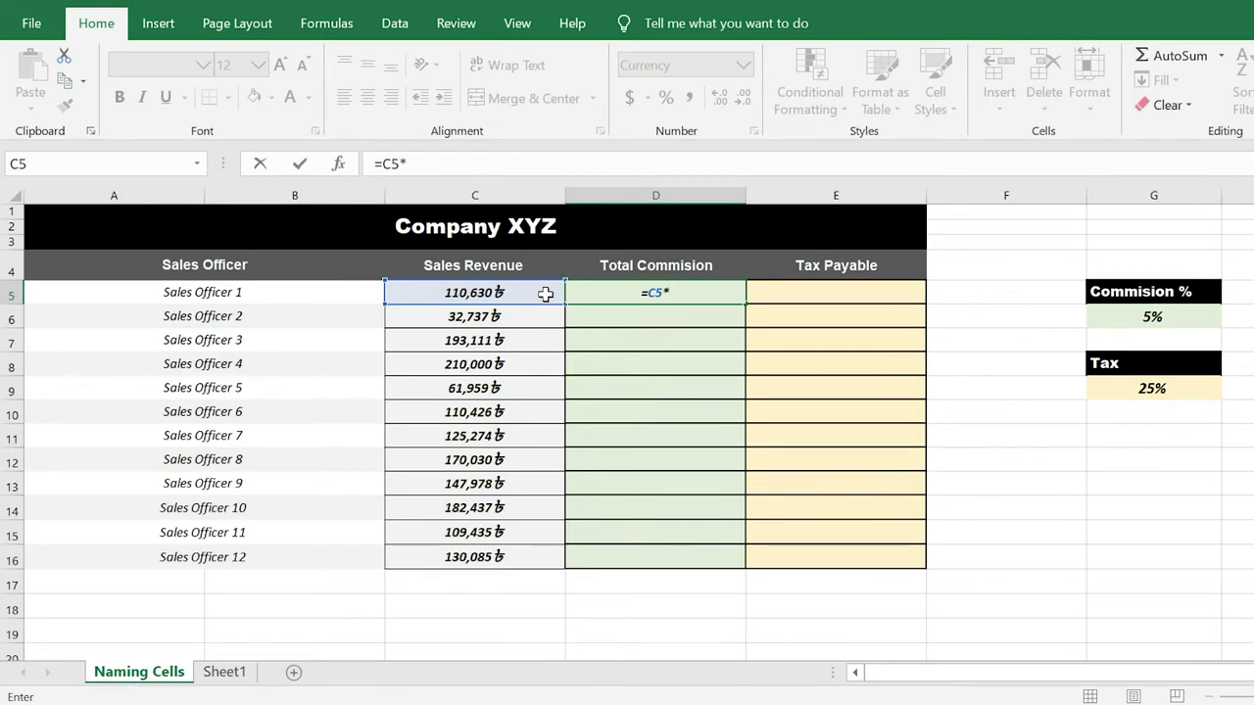
{"action": "type", "text": "Commi"}
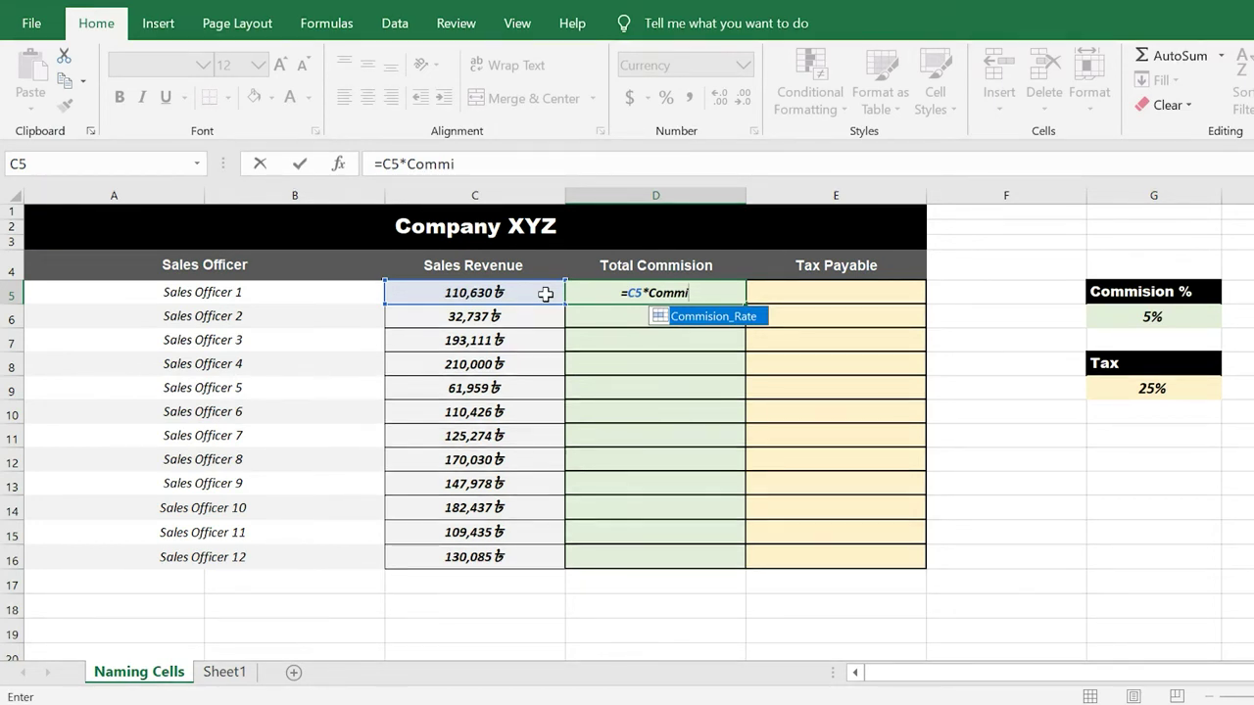
{"action": "key", "text": "Tab"}
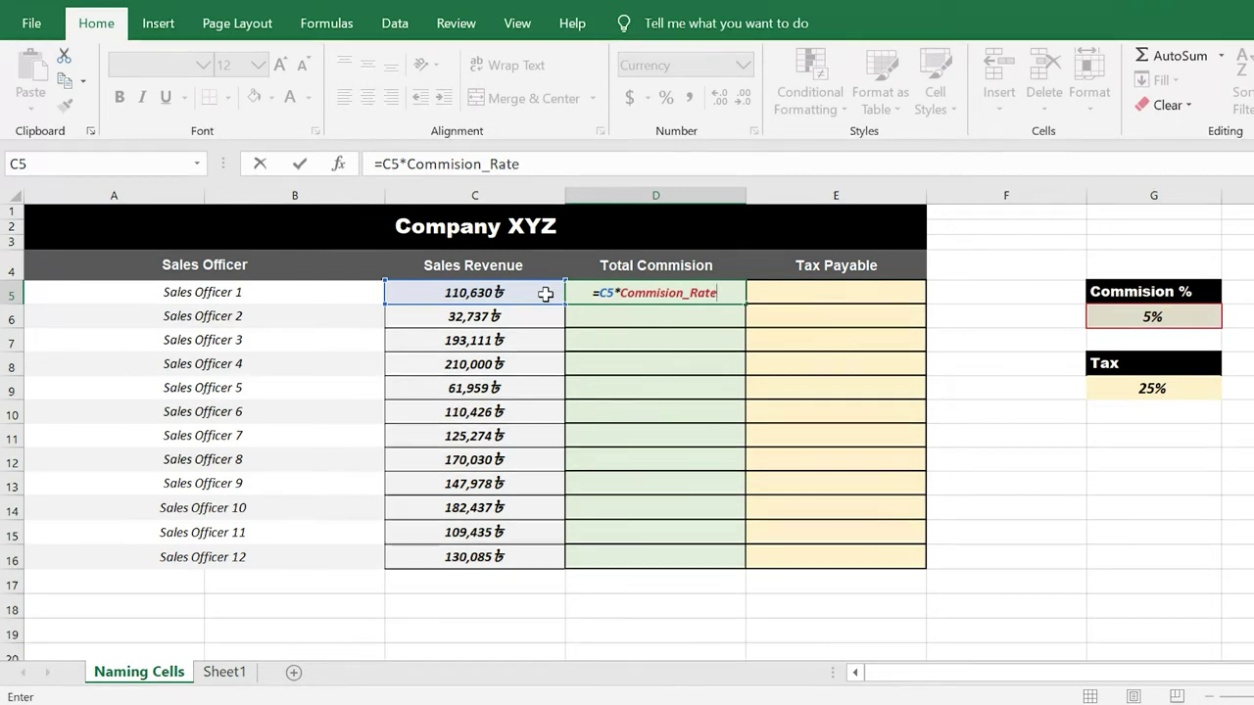
{"action": "key", "text": "Return"}
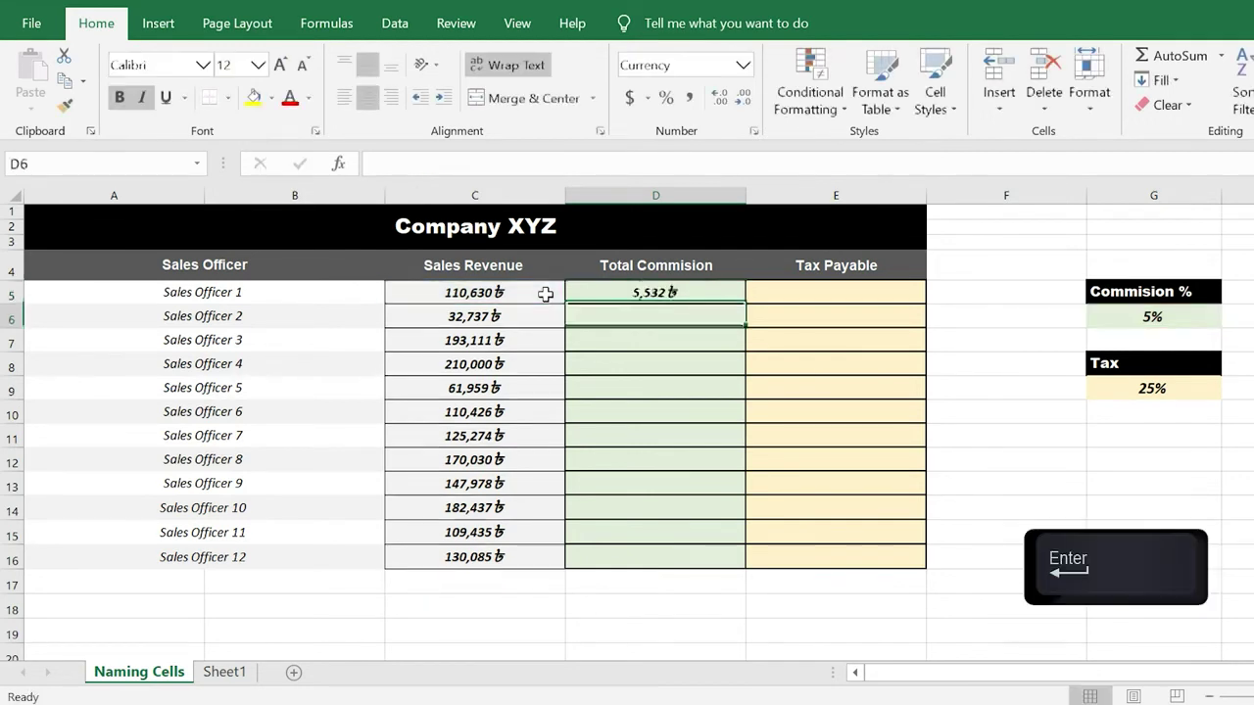
{"action": "double_click", "coordinate": [745, 303]}
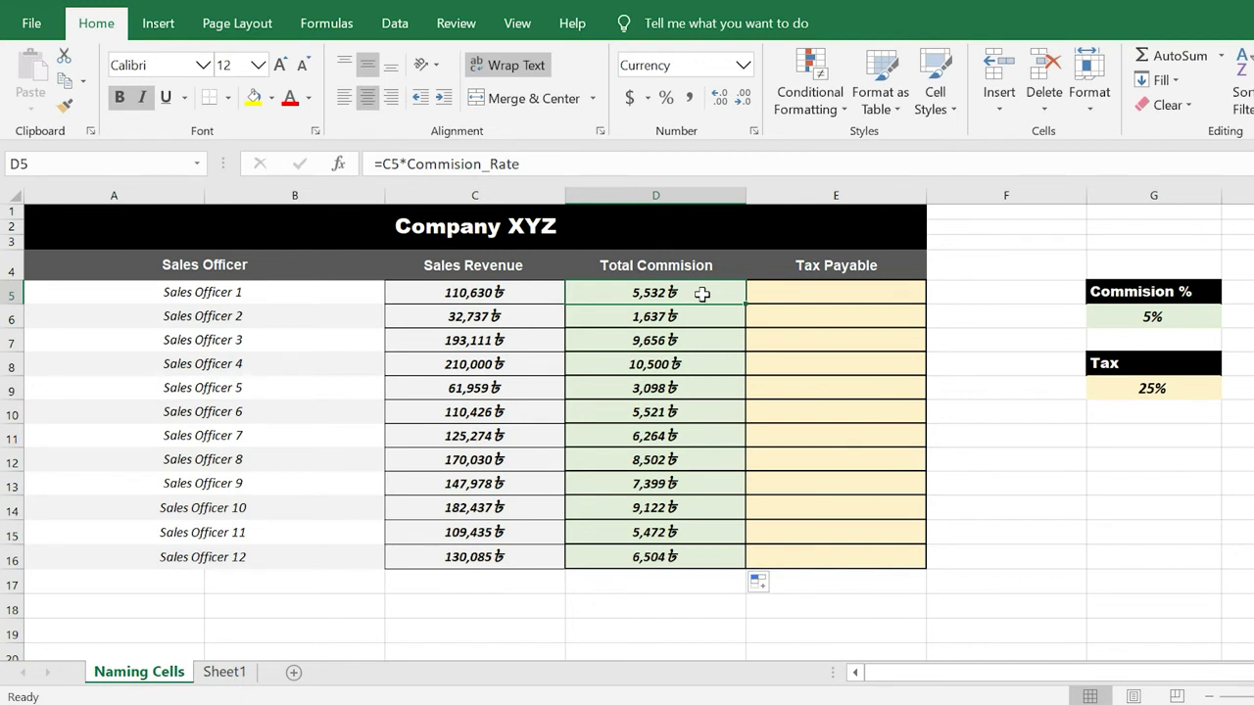
Inspect the Total Commision formulas in D5 through D8 to check which cells they refer to
{"action": "double_click", "coordinate": [702, 294]}
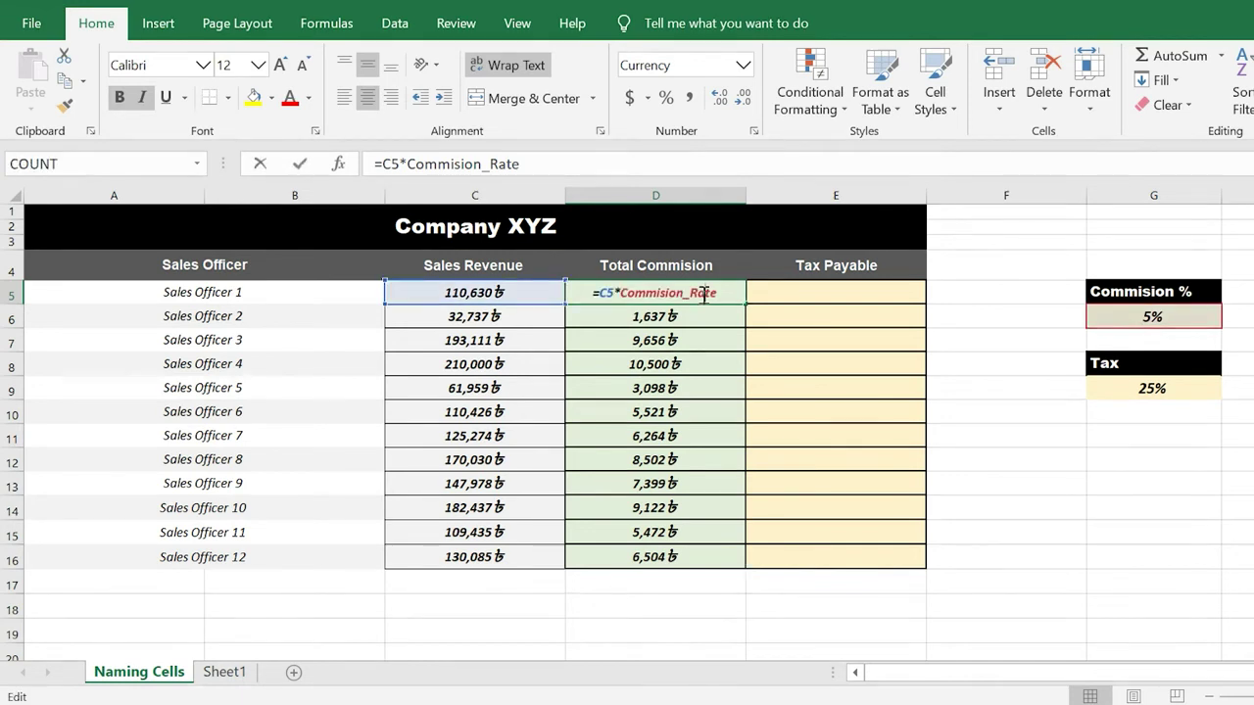
{"action": "key", "text": "Escape"}
{"action": "double_click", "coordinate": [718, 321]}
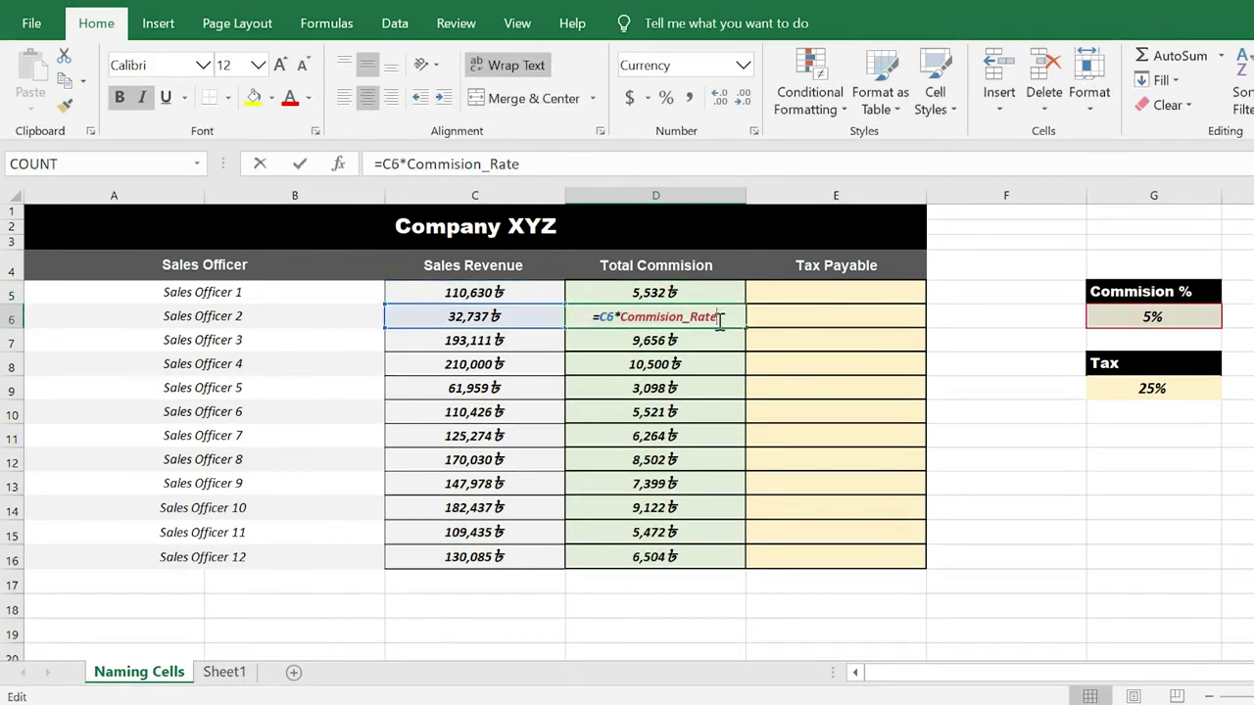
{"action": "key", "text": "Escape"}
{"action": "left_click", "coordinate": [709, 340]}
{"action": "double_click", "coordinate": [709, 340]}
{"action": "key", "text": "Escape"}
{"action": "left_click", "coordinate": [708, 363]}
{"action": "double_click", "coordinate": [708, 364]}
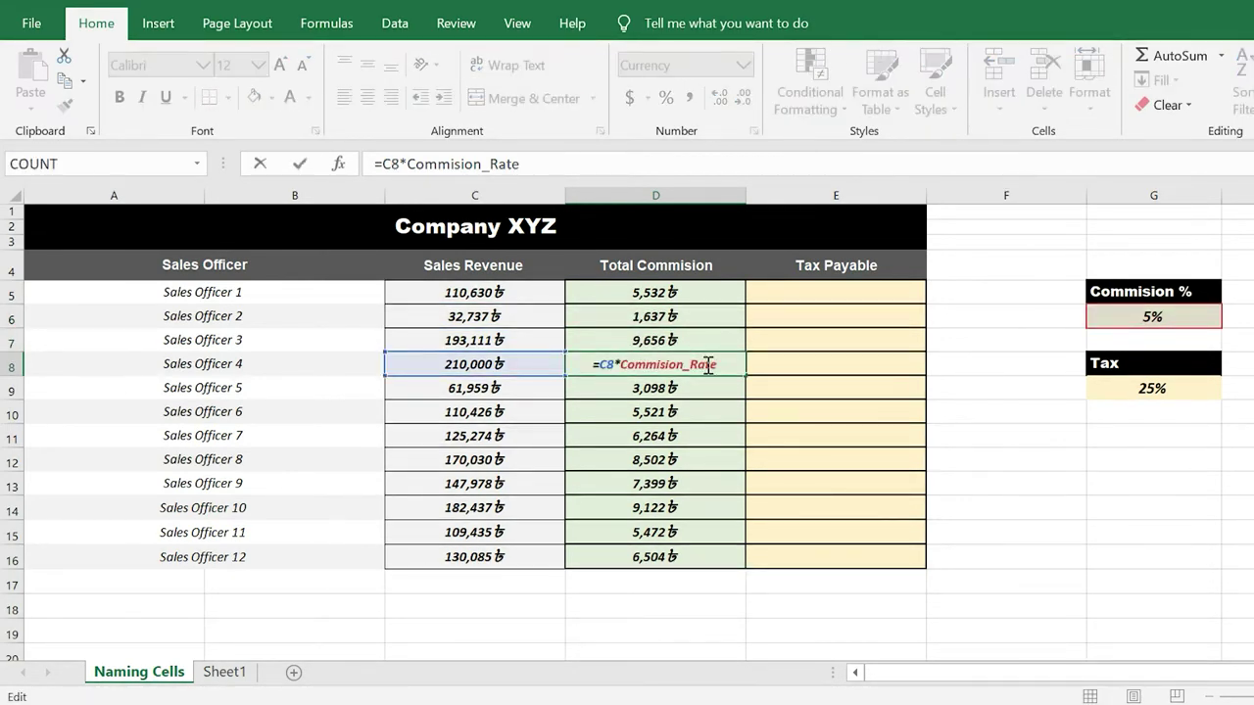
{"action": "key", "text": "Escape"}
{"action": "left_click", "coordinate": [728, 291]}
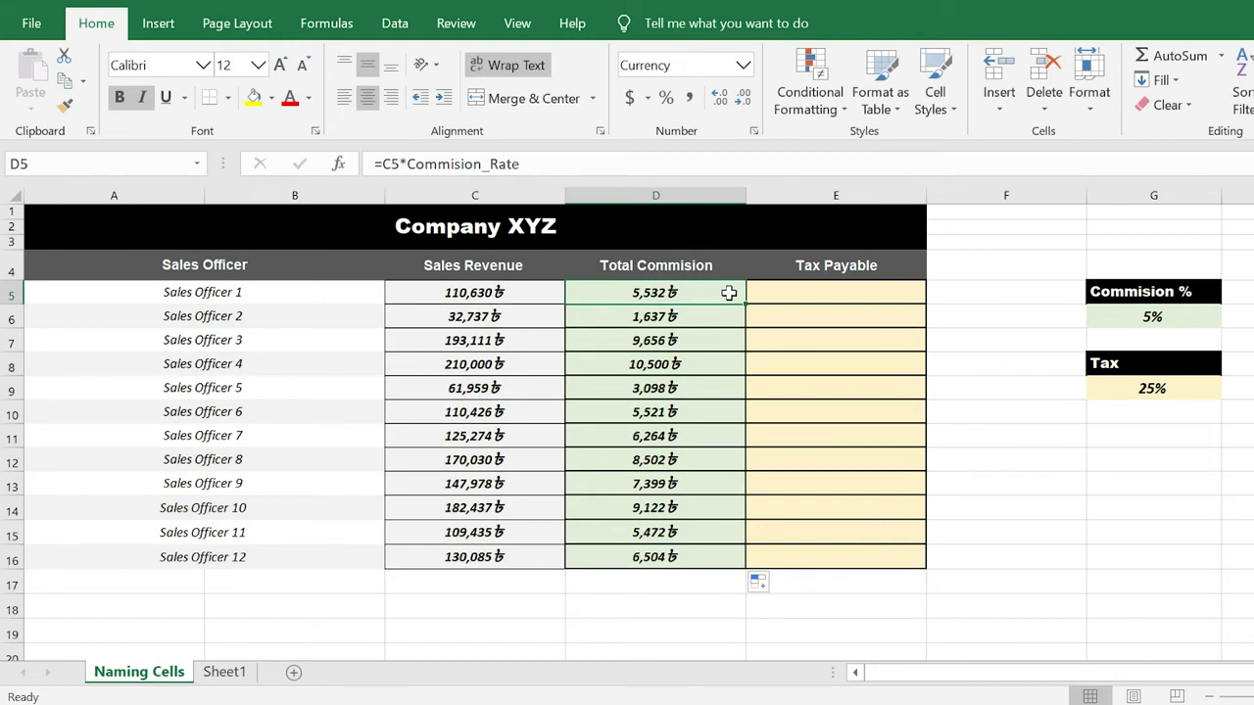
Enter =C5*Tax_Rate in E5 and fill the formula down the Tax Payable column to E16
{"action": "left_click", "coordinate": [828, 292]}
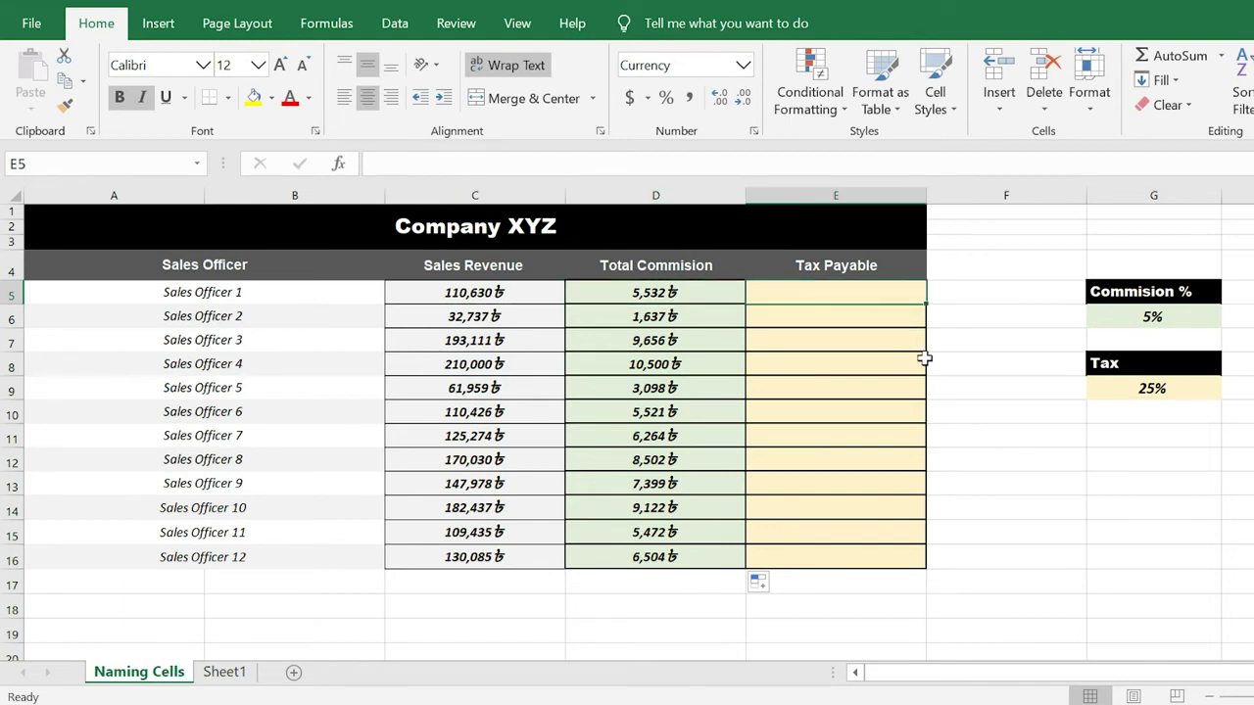
{"action": "type", "text": "="}
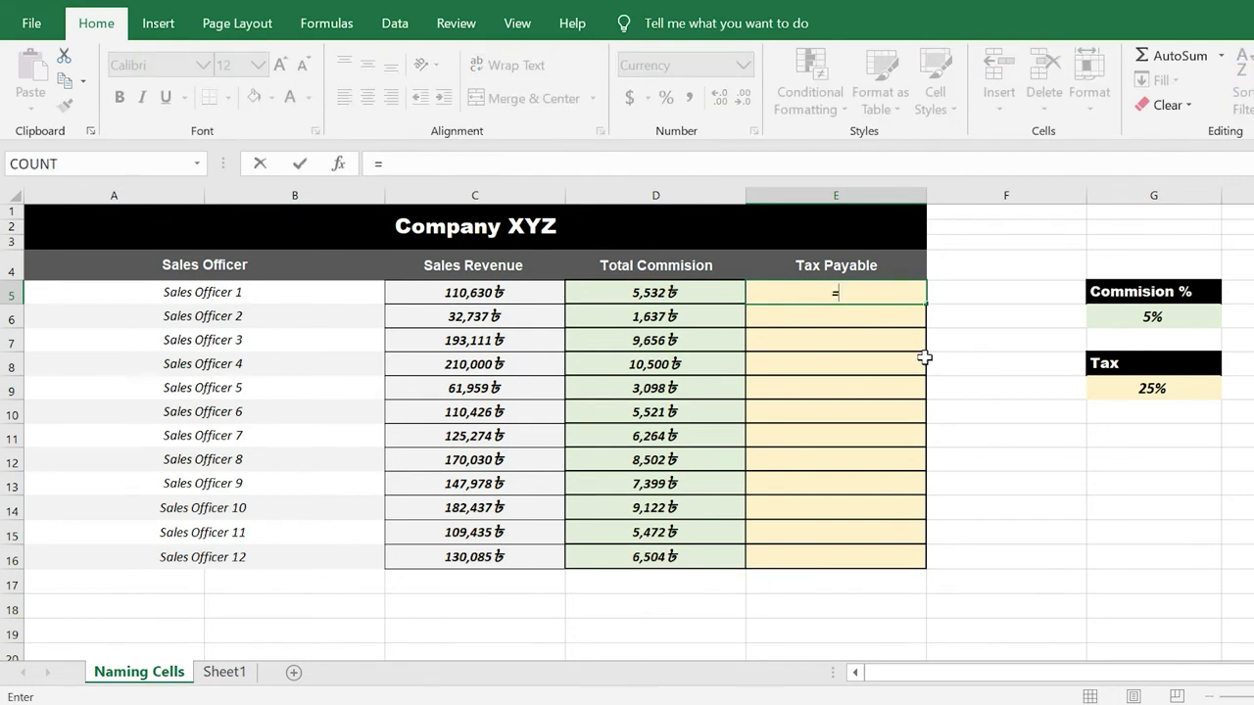
{"action": "left_click", "coordinate": [552, 293]}
{"action": "type", "text": "*"}
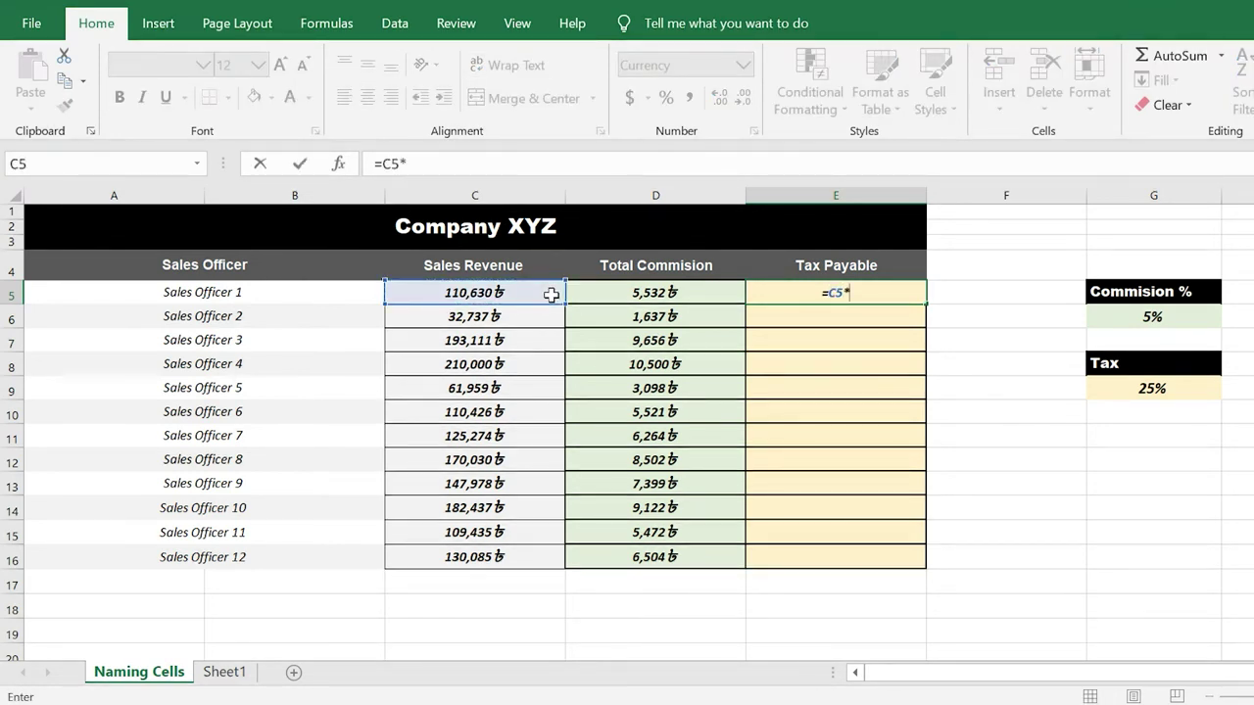
{"action": "type", "text": "Tax"}
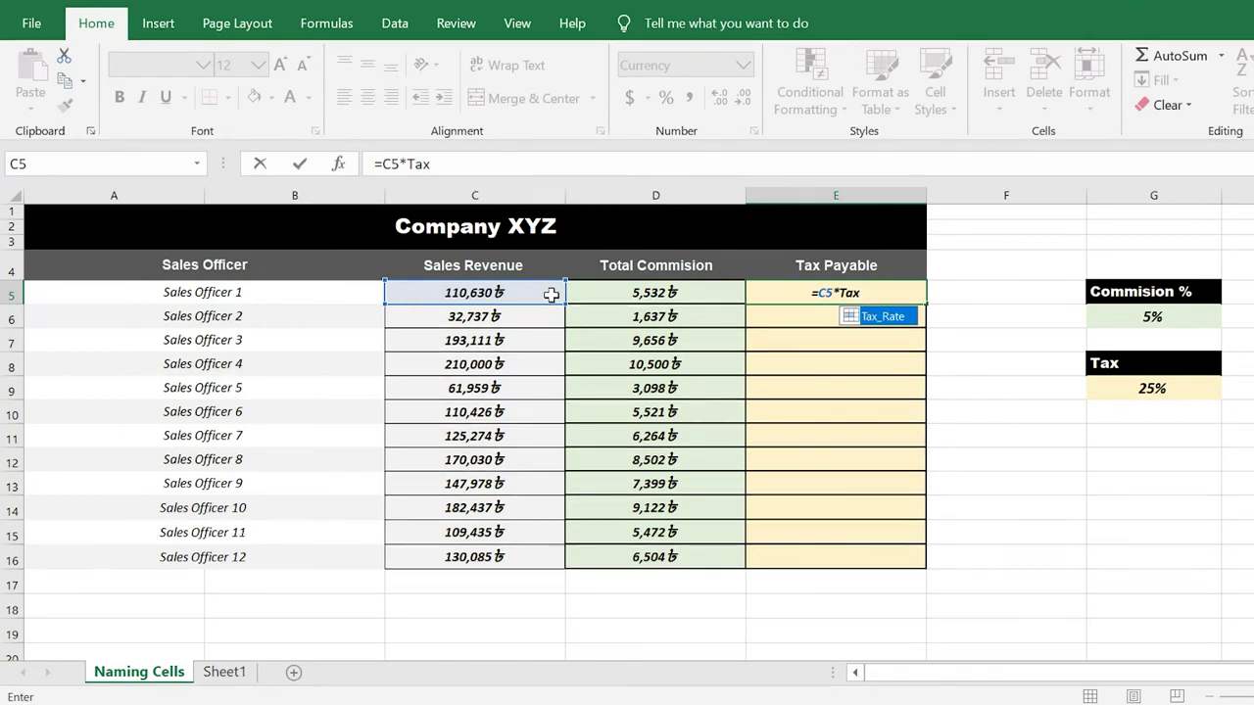
{"action": "key", "text": "Tab"}
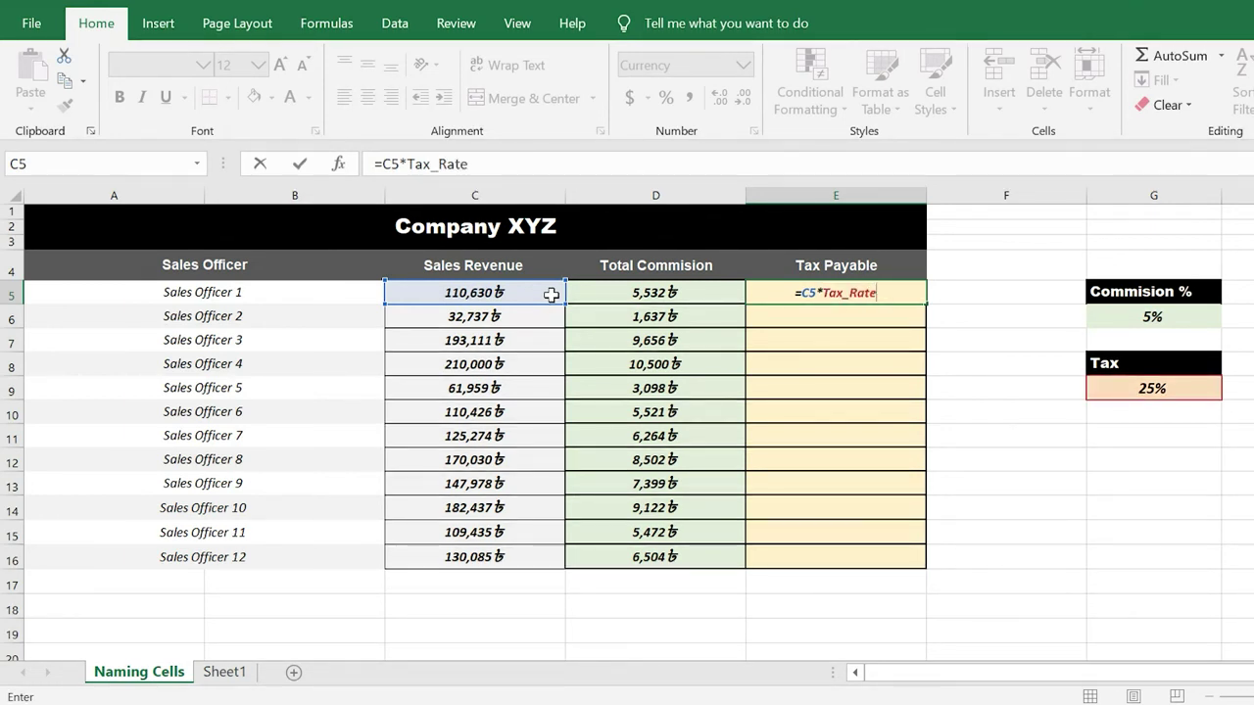
{"action": "key", "text": "Return"}
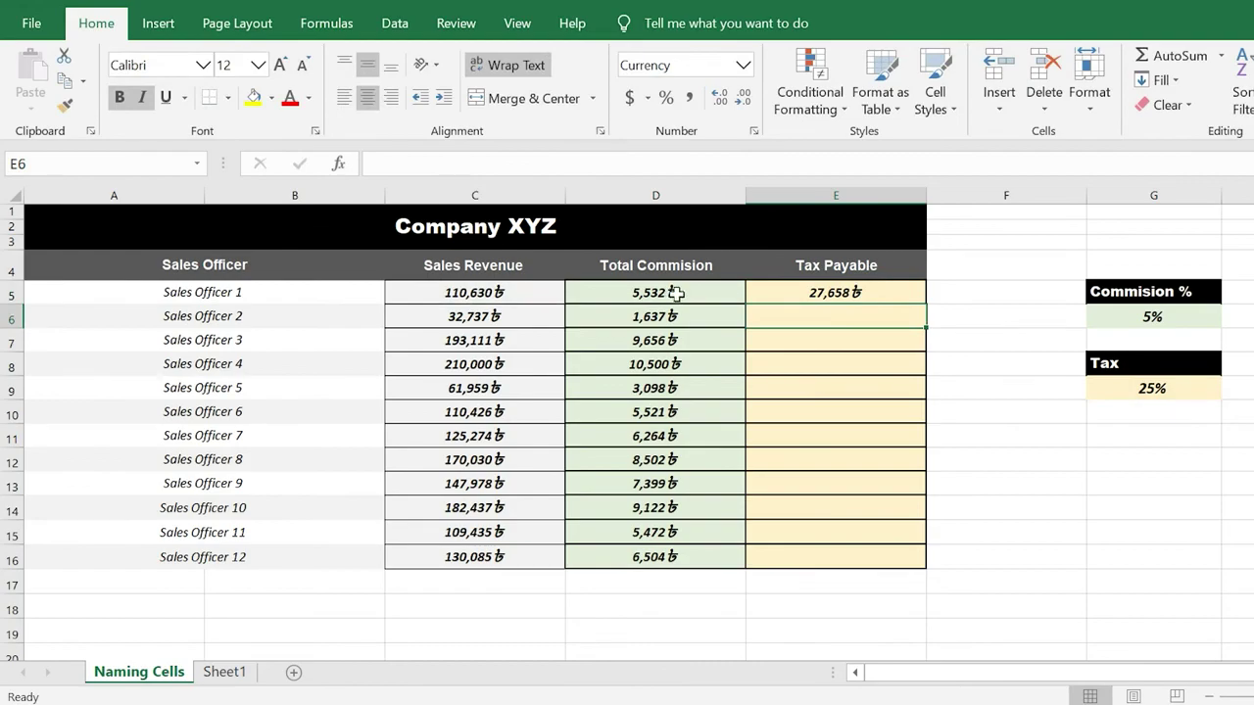
{"action": "left_click", "coordinate": [914, 297]}
{"action": "double_click", "coordinate": [914, 297]}
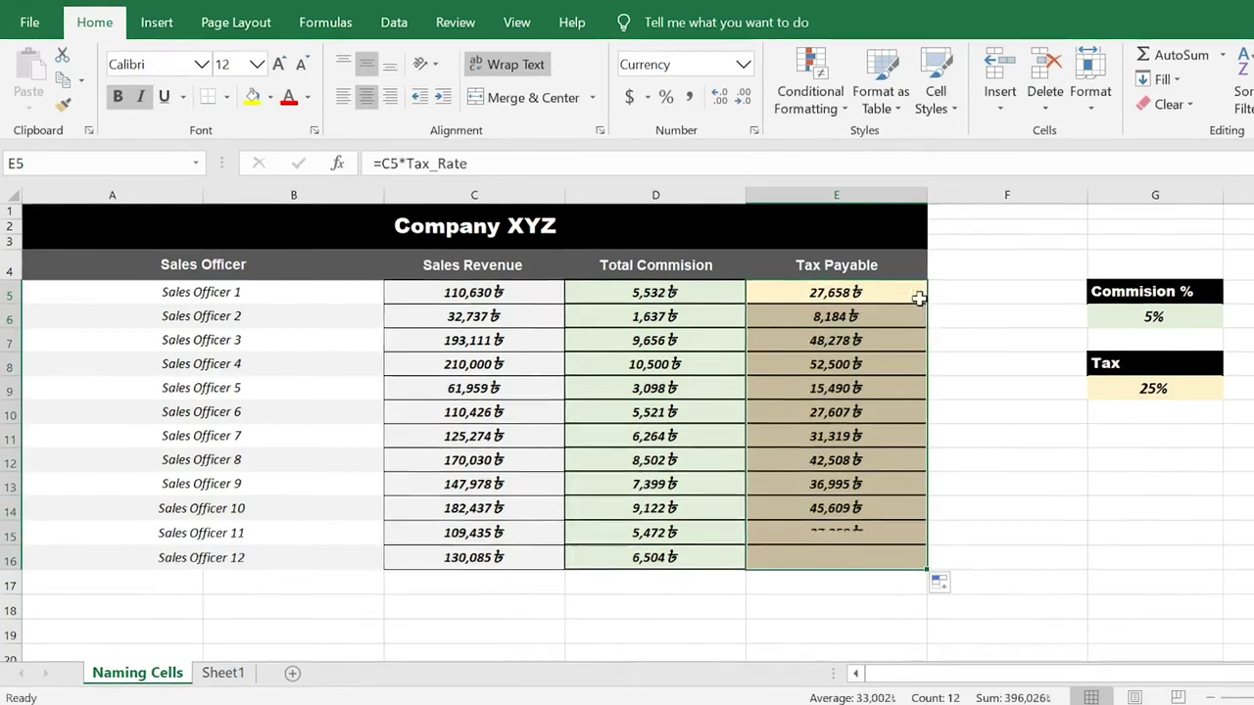